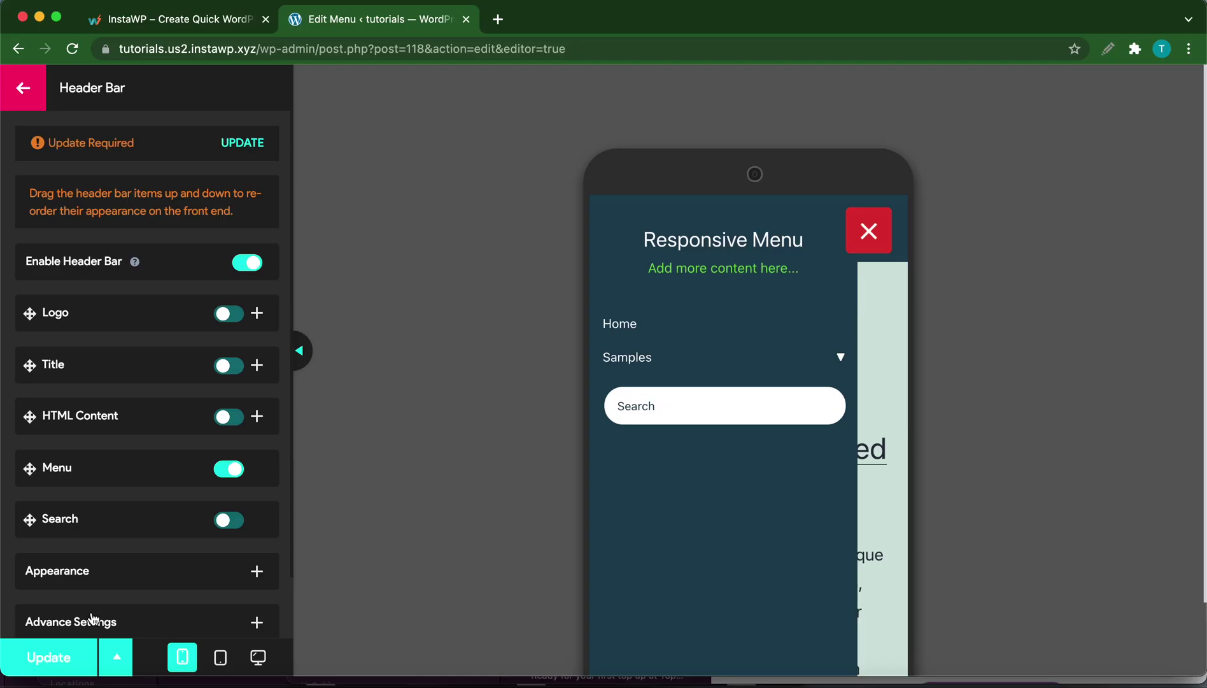
# - Switch on the Title in the mobile menu's Header Bar settings so 'Responsive Menu' shows
pyautogui.click(232, 360)
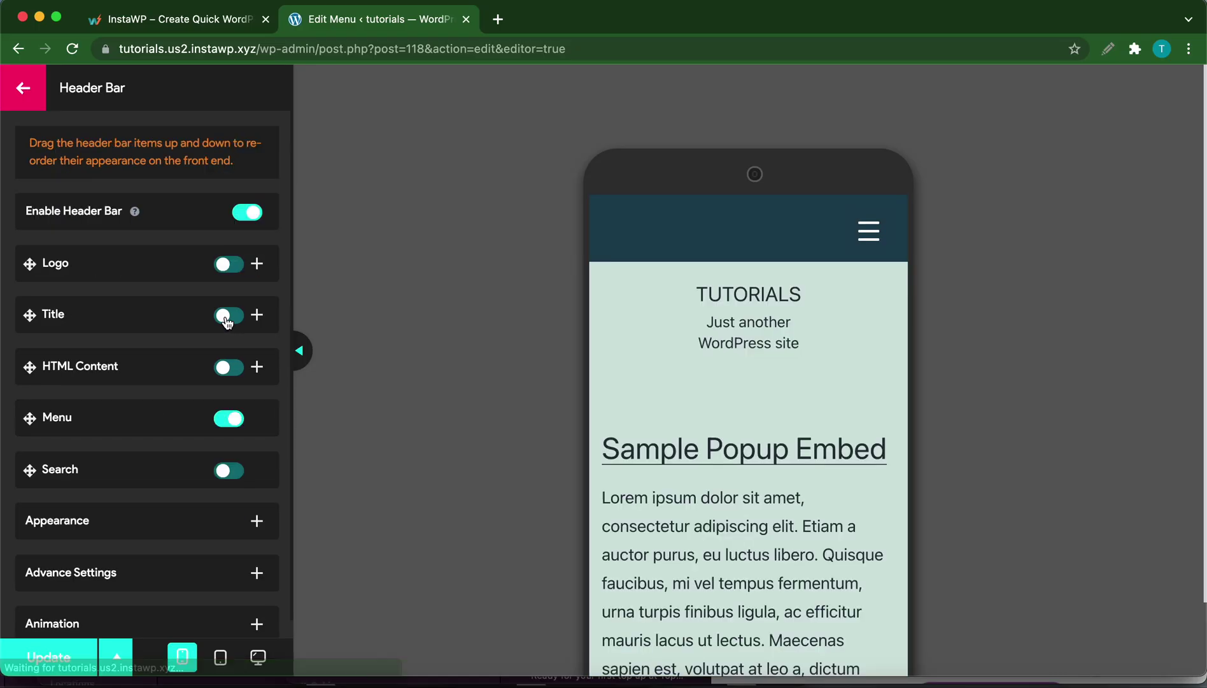
pyautogui.click(199, 142)
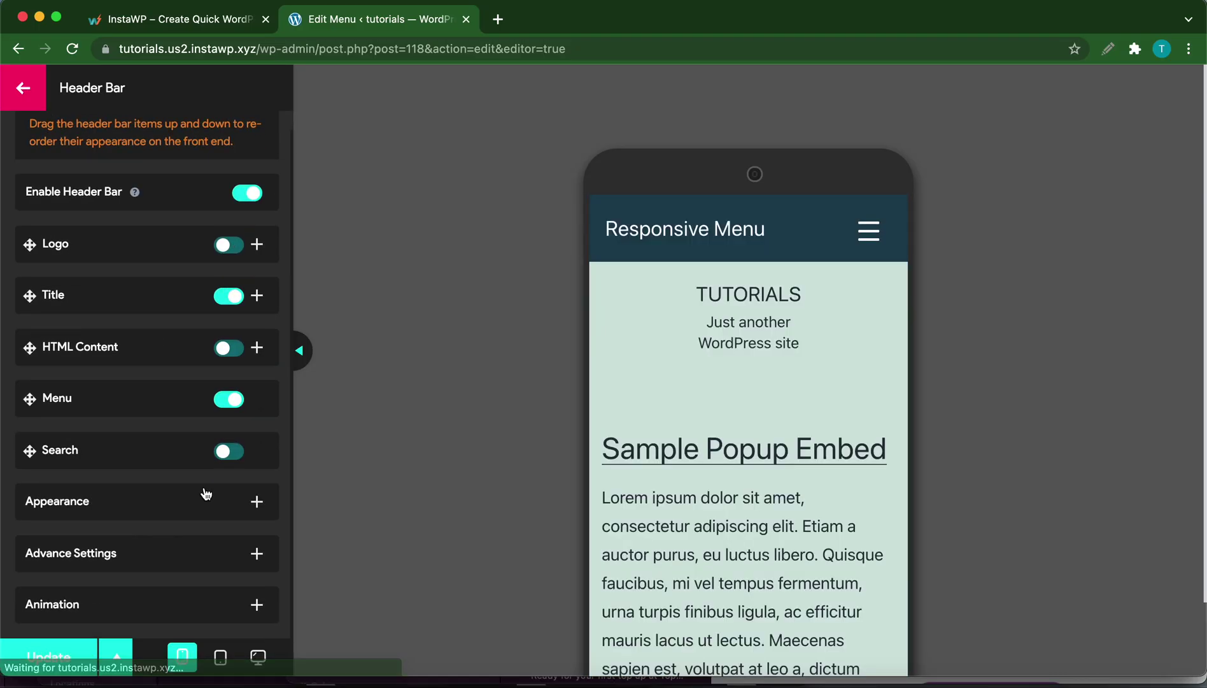
pyautogui.scroll(1, 190, 409)
pyautogui.click(32, 102)
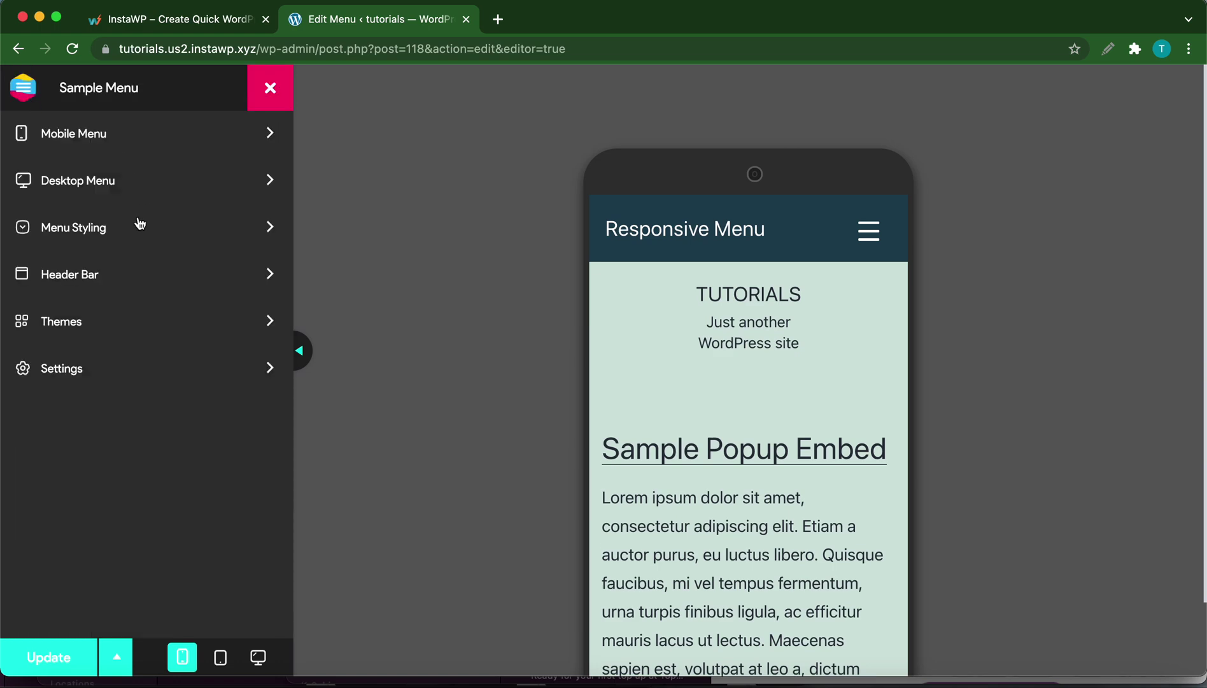
pyautogui.click(194, 280)
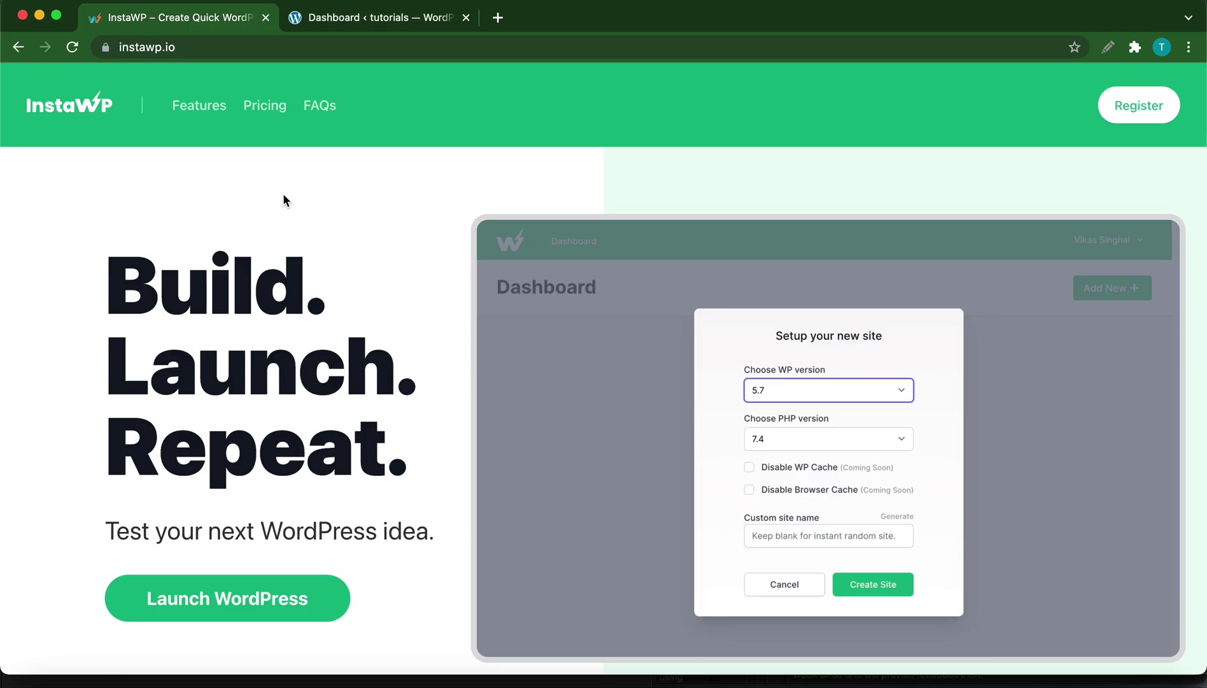
# - Scroll down the InstaWP homepage through its Features and Pricing sections
pyautogui.scroll(-12, 316, 371)
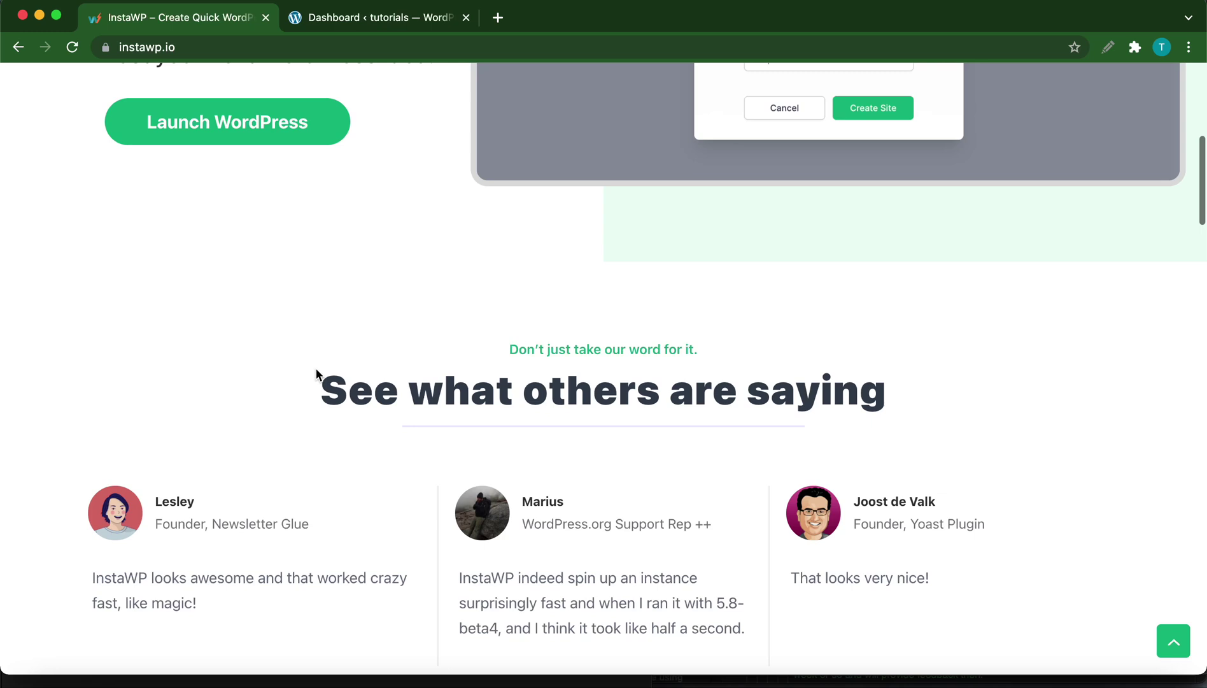
pyautogui.scroll(-4, 316, 371)
pyautogui.scroll(-2, 317, 371)
pyautogui.scroll(-3, 316, 371)
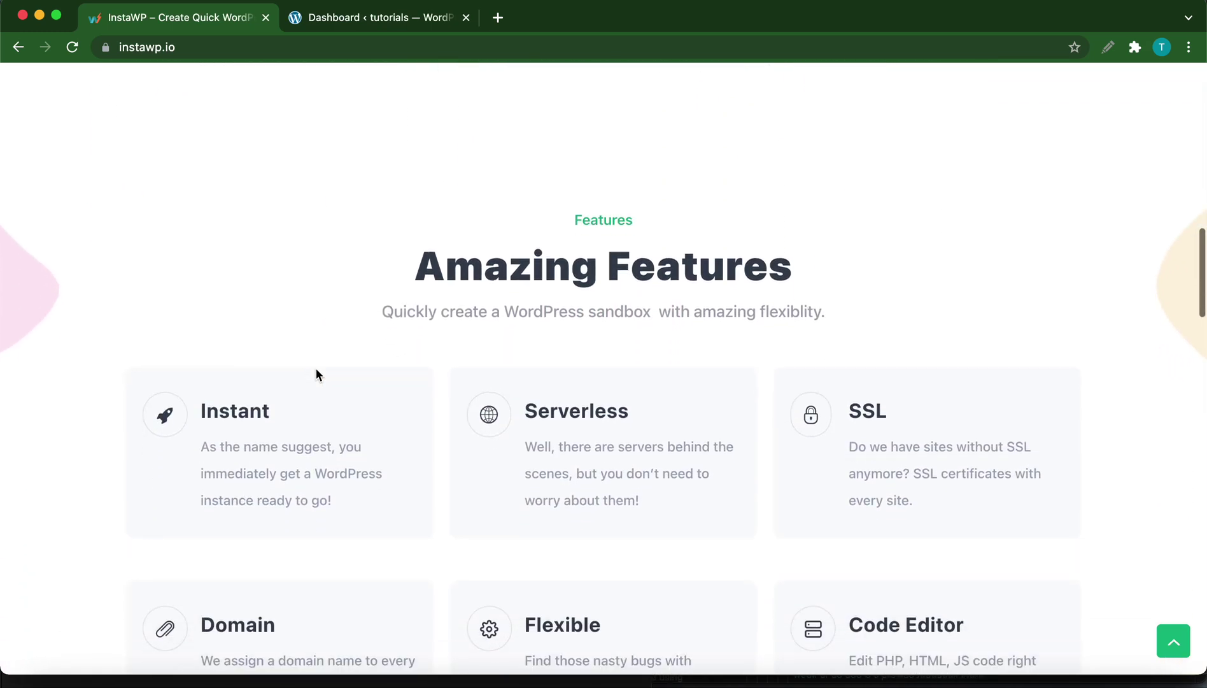
pyautogui.scroll(-10, 317, 371)
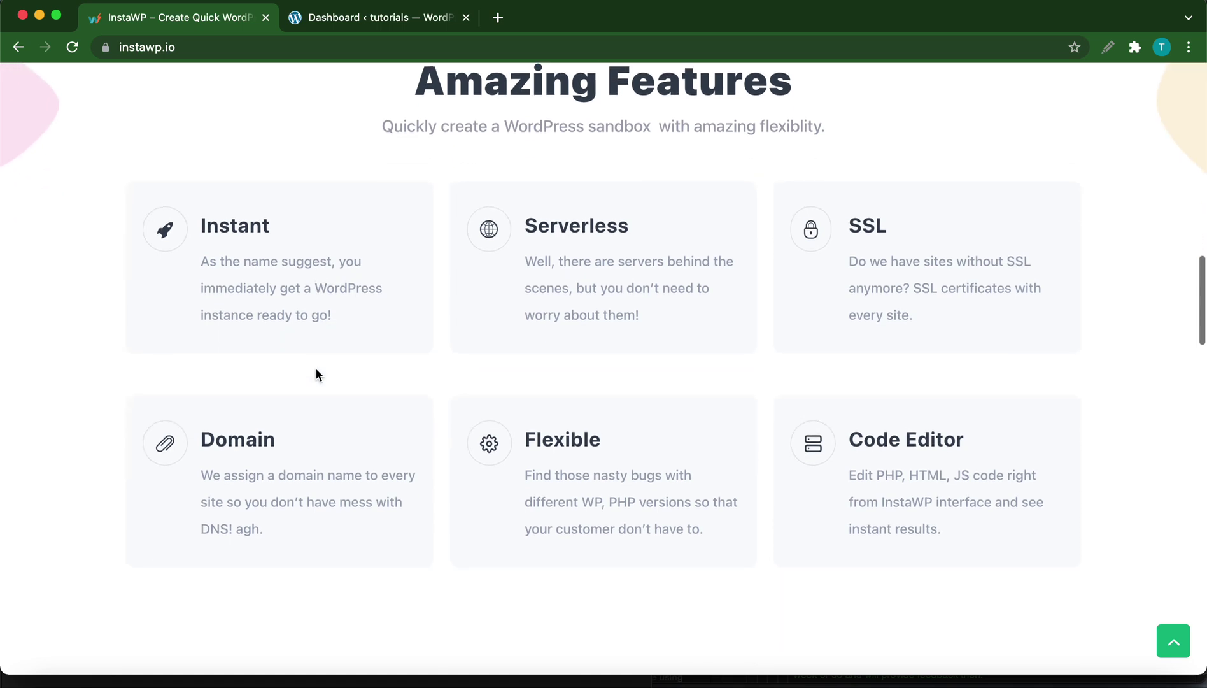
pyautogui.scroll(-20, 316, 371)
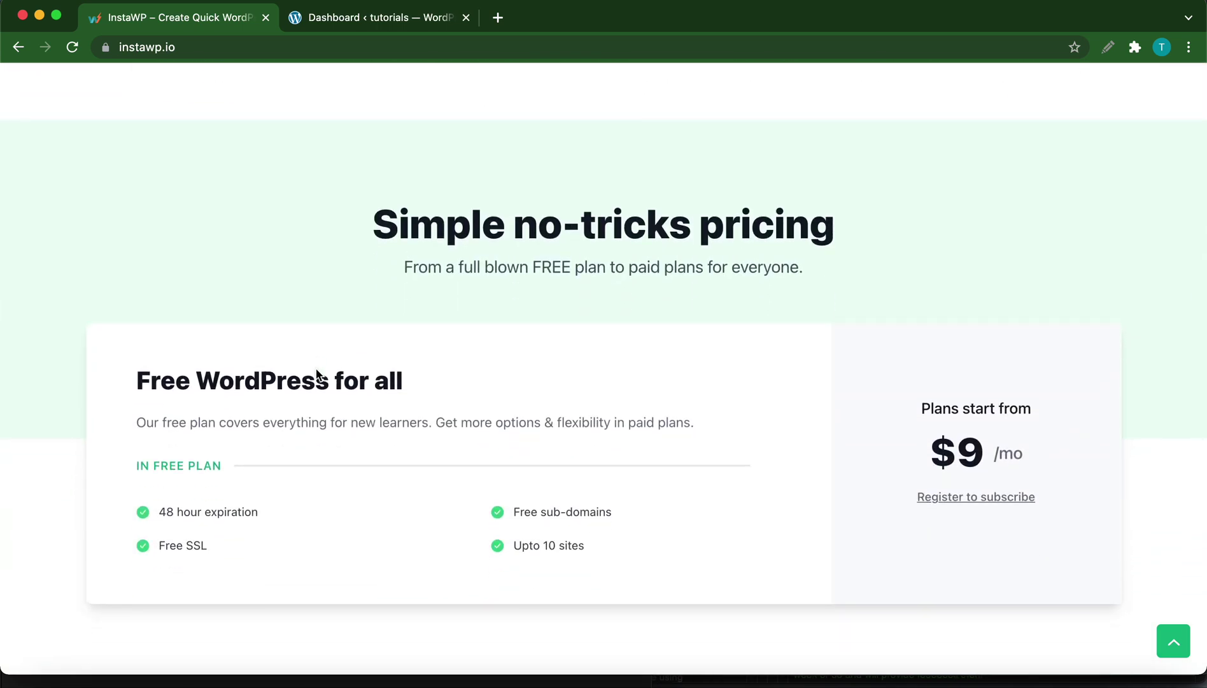
pyautogui.scroll(-5, 317, 374)
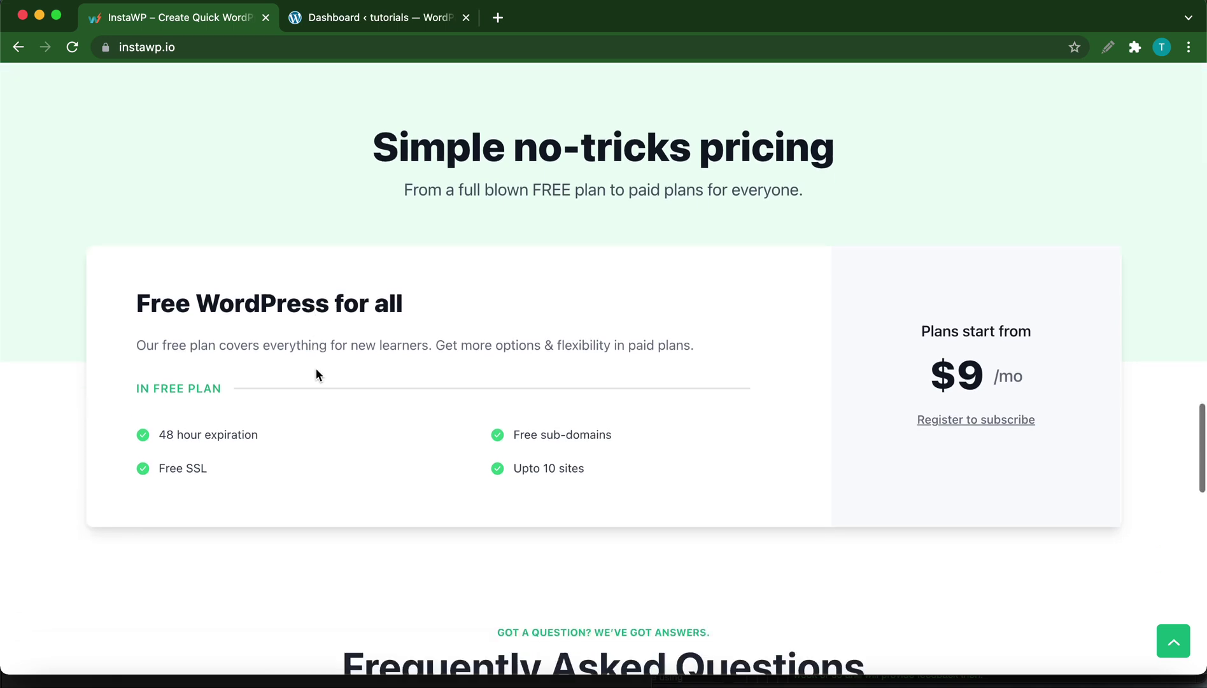
pyautogui.scroll(-4, 317, 374)
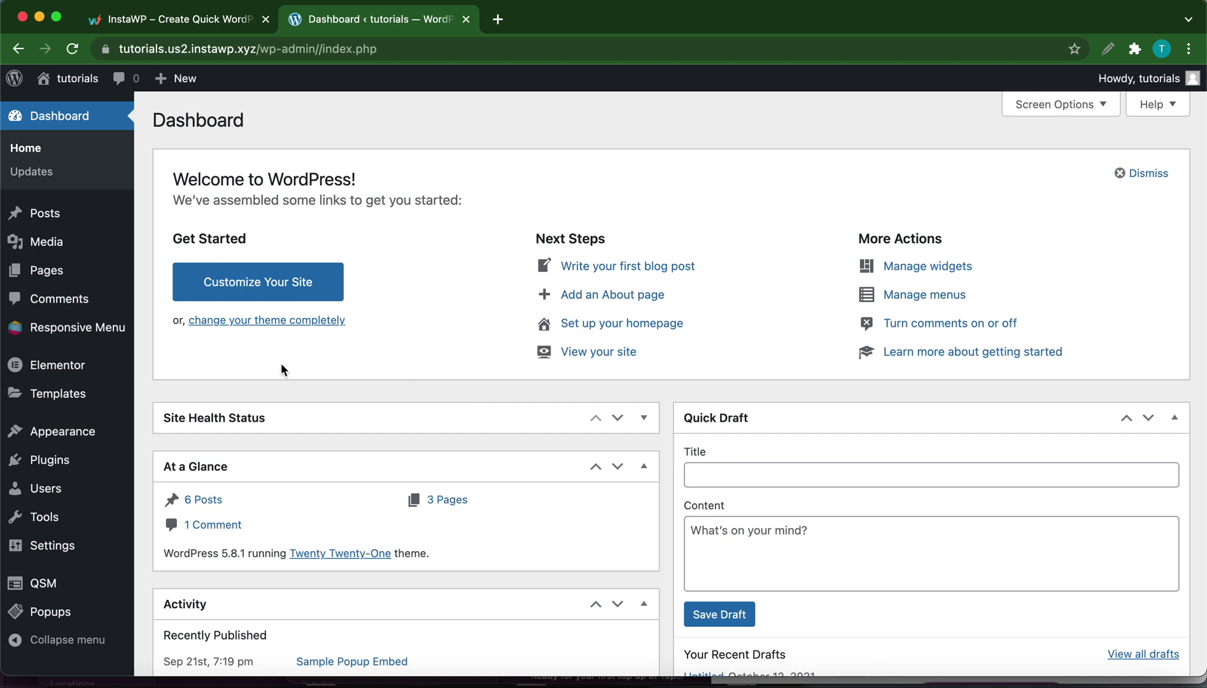
# - Open Appearance > Menus to view the 'sample' menu with Home, Samples and three sub items
pyautogui.moveTo(119, 341)
pyautogui.moveTo(91, 431)
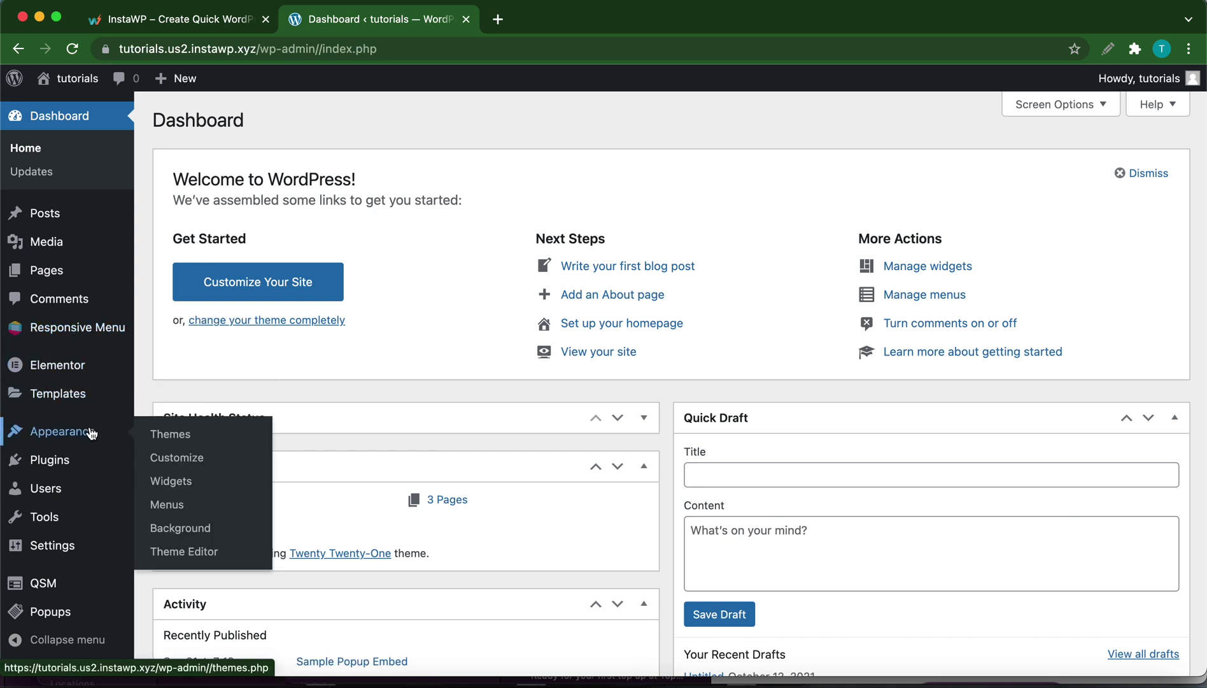
pyautogui.click(164, 504)
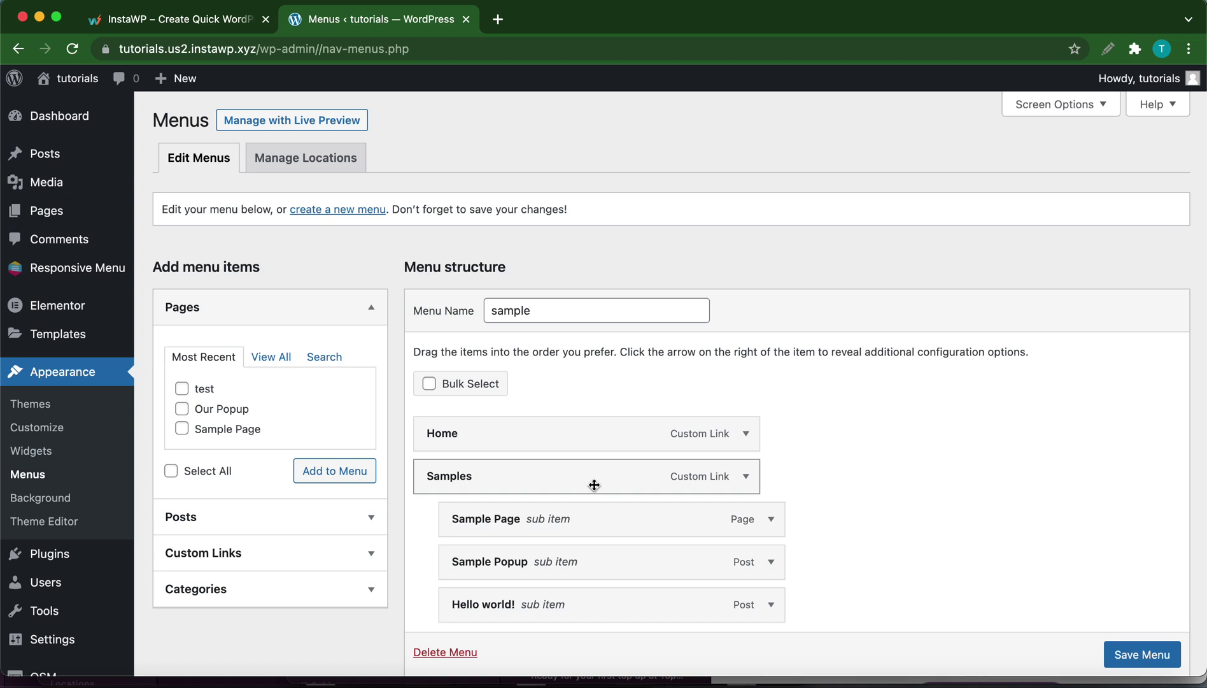
# - Start a new responsive menu from Responsive Menu > Menus using the first theme
pyautogui.click(96, 267)
pyautogui.click(350, 121)
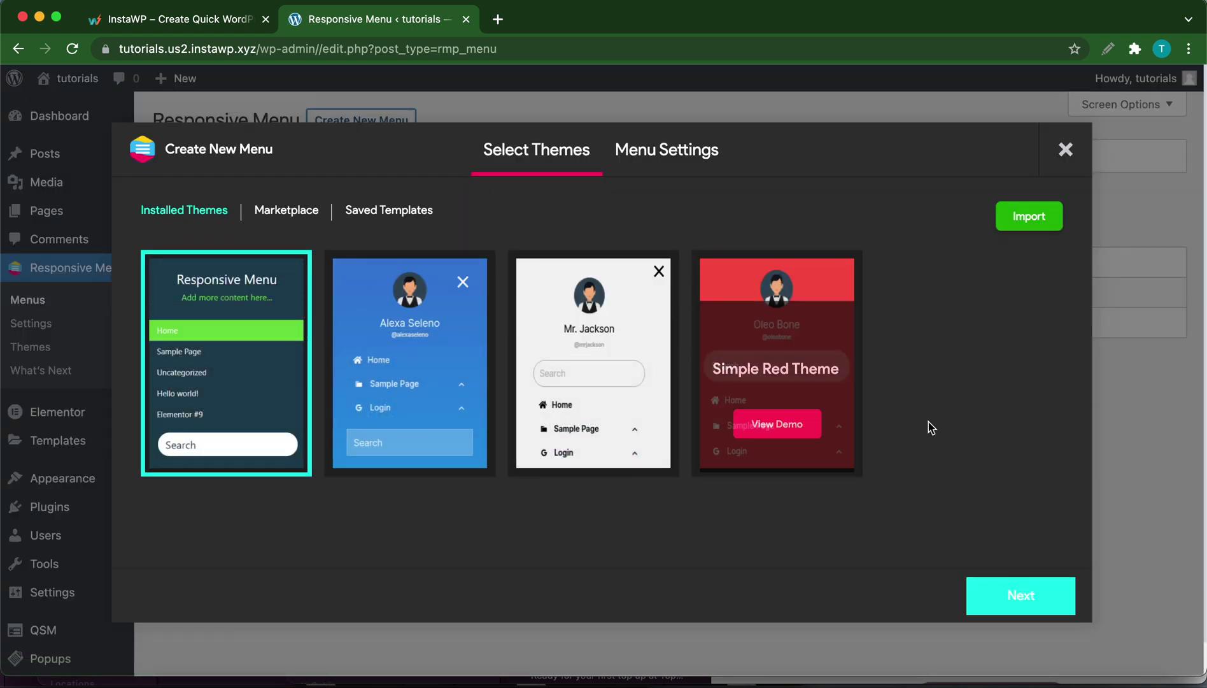
pyautogui.click(1001, 595)
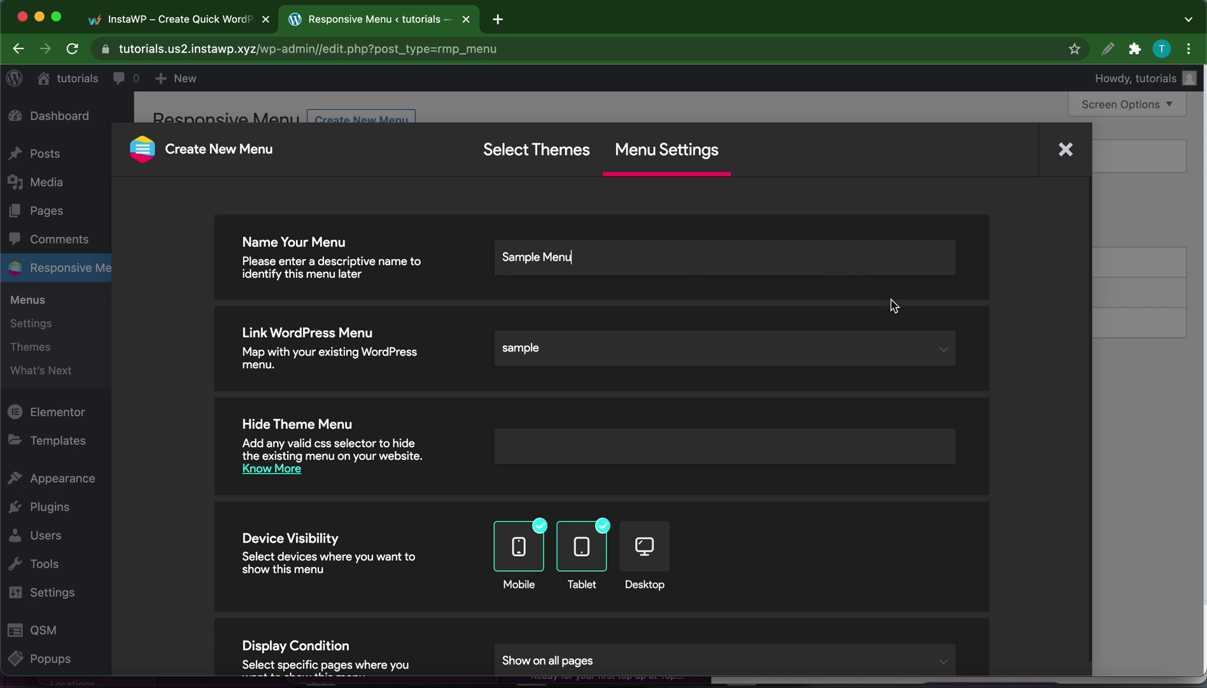
# - Name it Sample Menu, keep 'sample' as the linked menu, enable Desktop, and create it
pyautogui.scroll(-1, 738, 389)
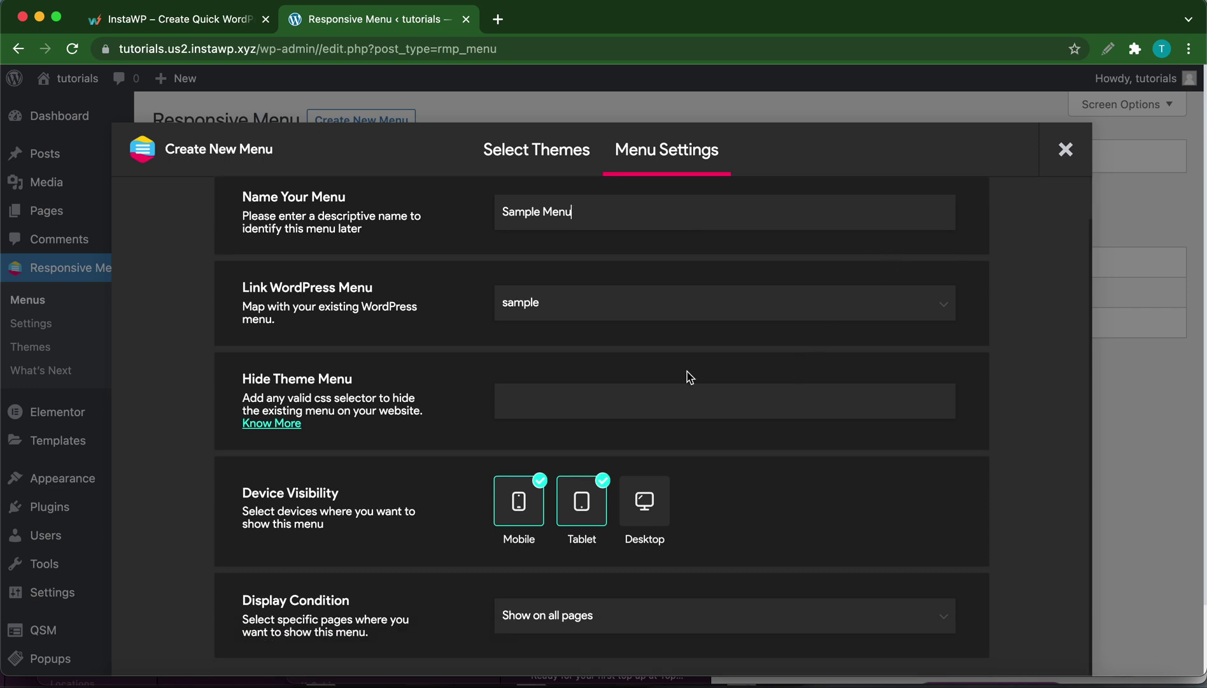
pyautogui.click(566, 308)
pyautogui.click(458, 325)
pyautogui.scroll(-1, 552, 383)
pyautogui.click(647, 445)
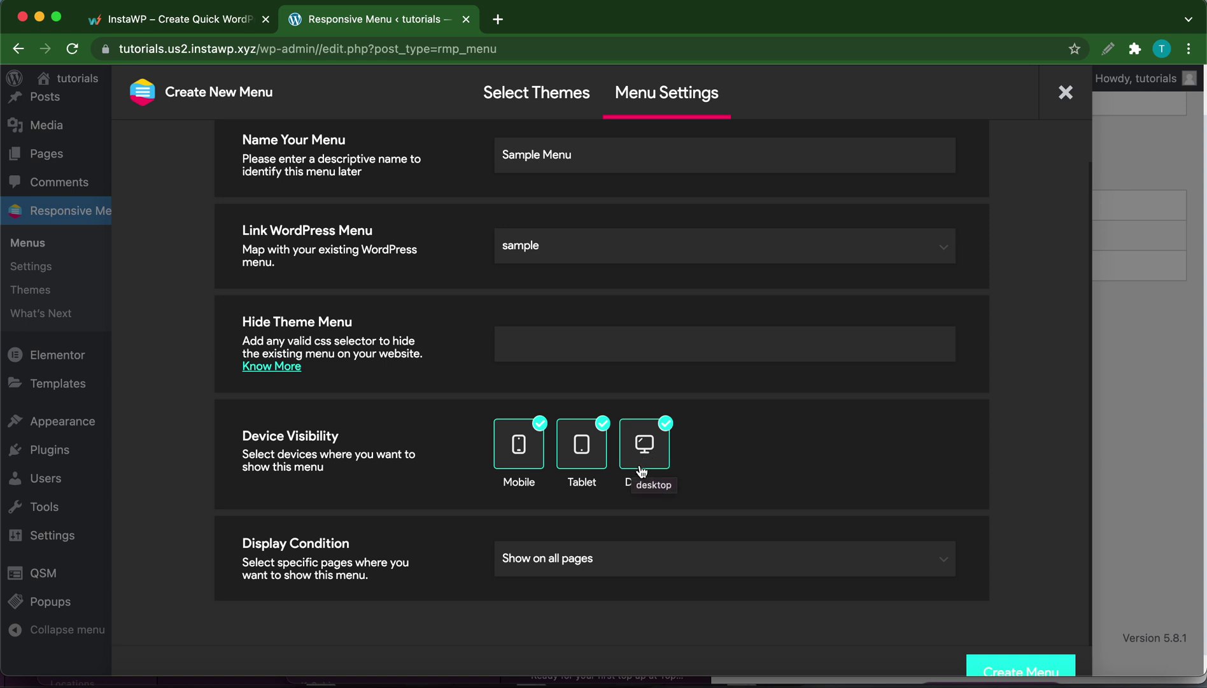
pyautogui.scroll(-1, 679, 482)
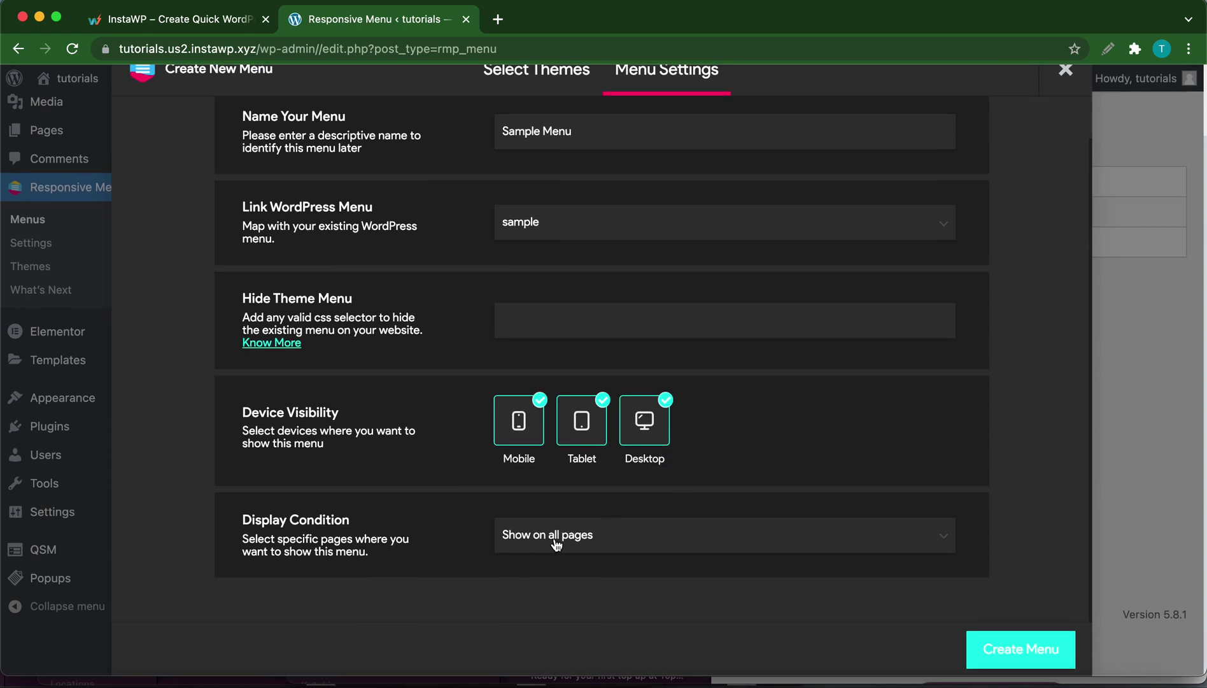
pyautogui.click(1032, 662)
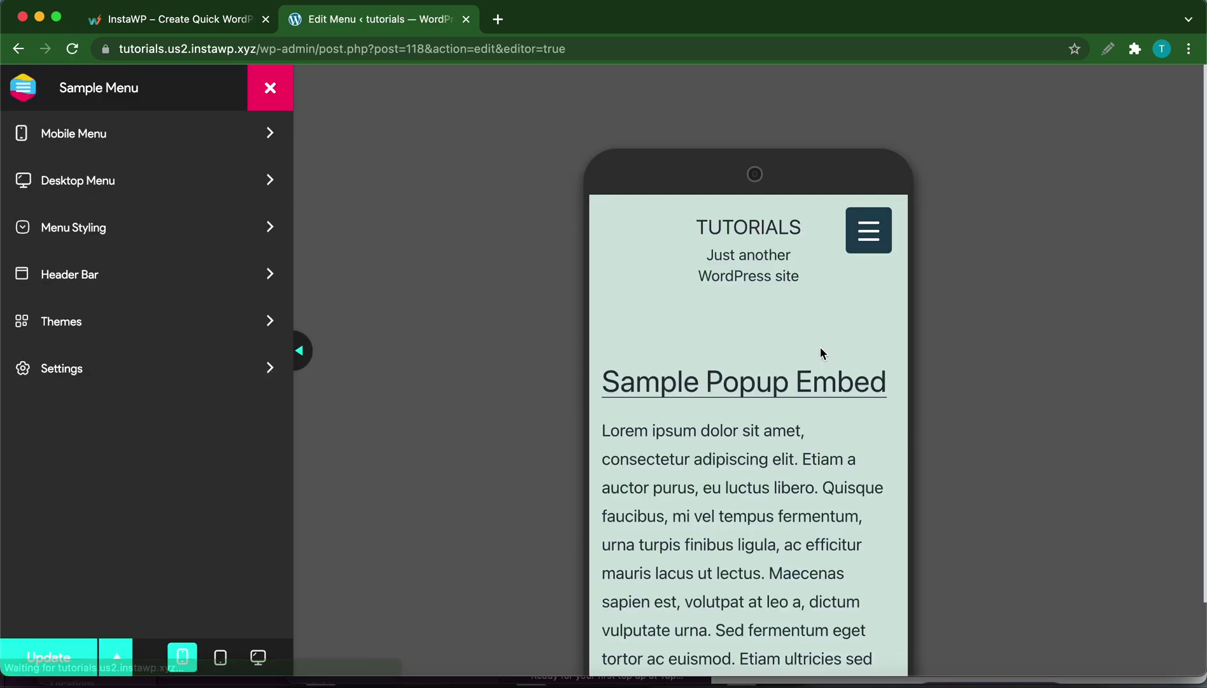
# - Open the menu in the phone preview and expand then collapse the Samples submenu
pyautogui.scroll(-2, 821, 352)
pyautogui.scroll(2, 821, 352)
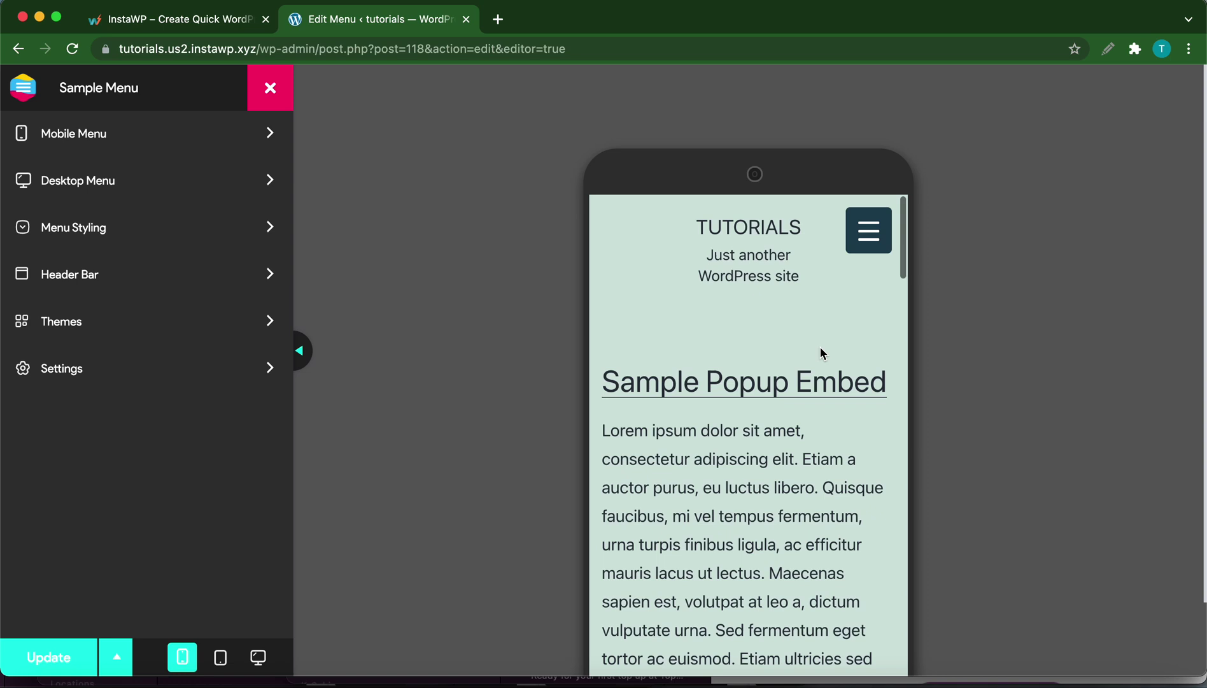
pyautogui.click(871, 235)
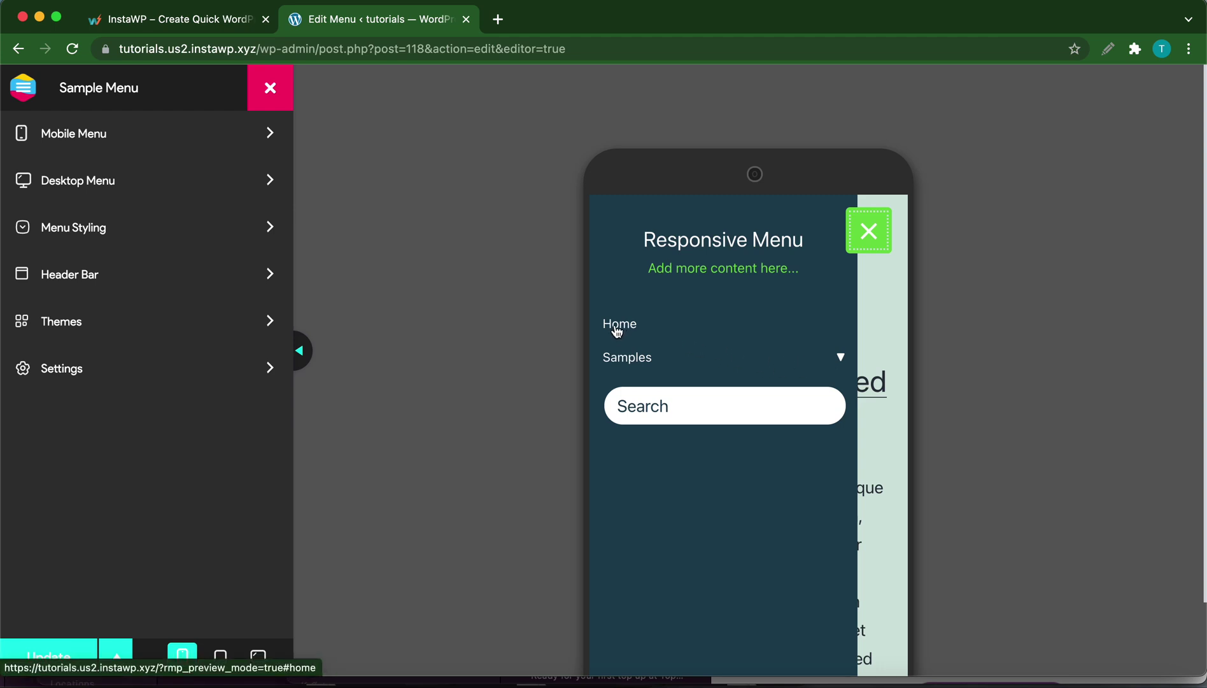
pyautogui.click(841, 354)
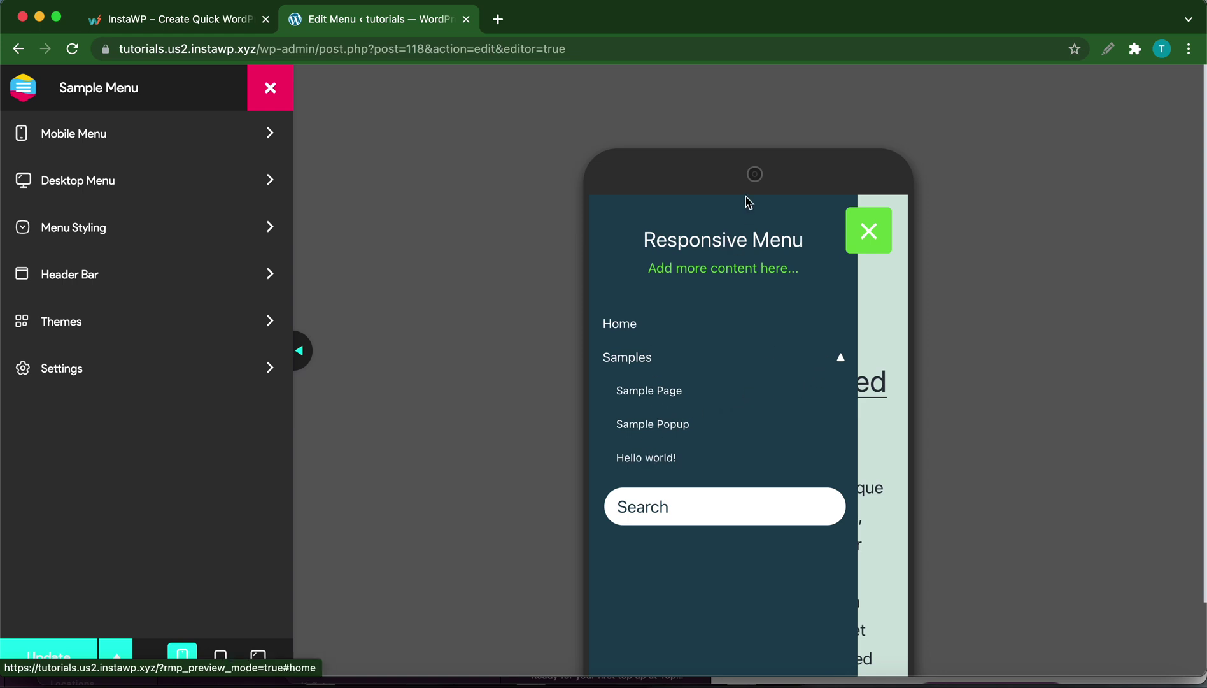
pyautogui.click(834, 359)
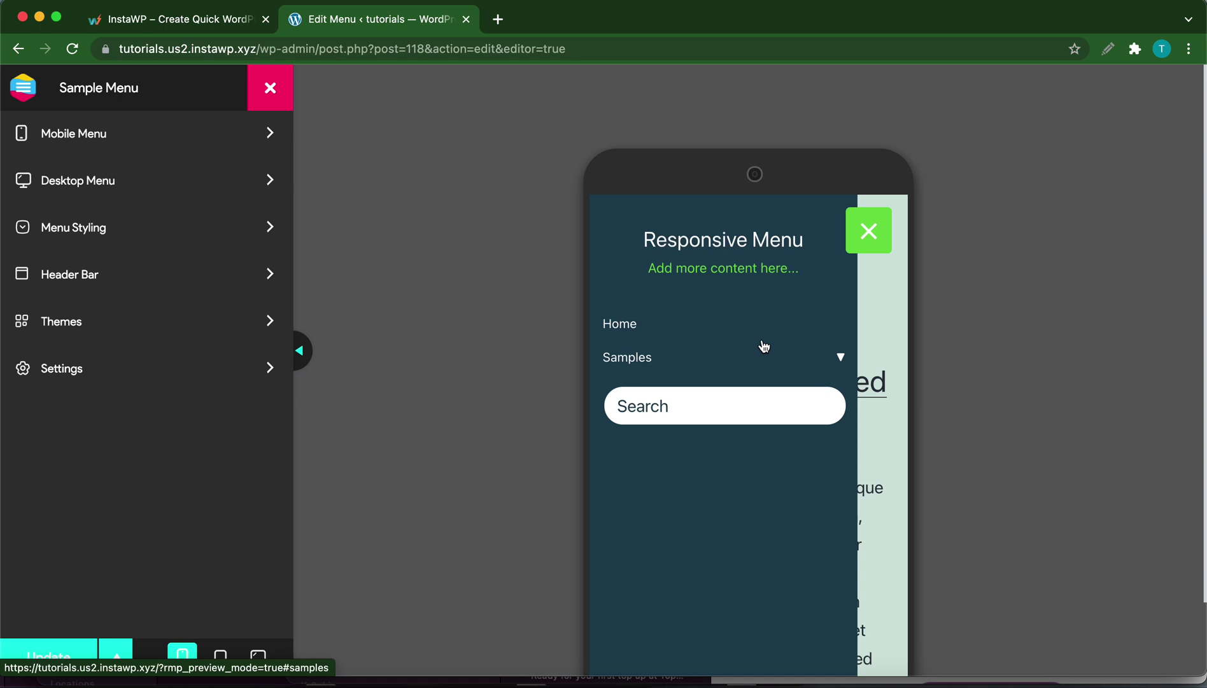
pyautogui.click(115, 146)
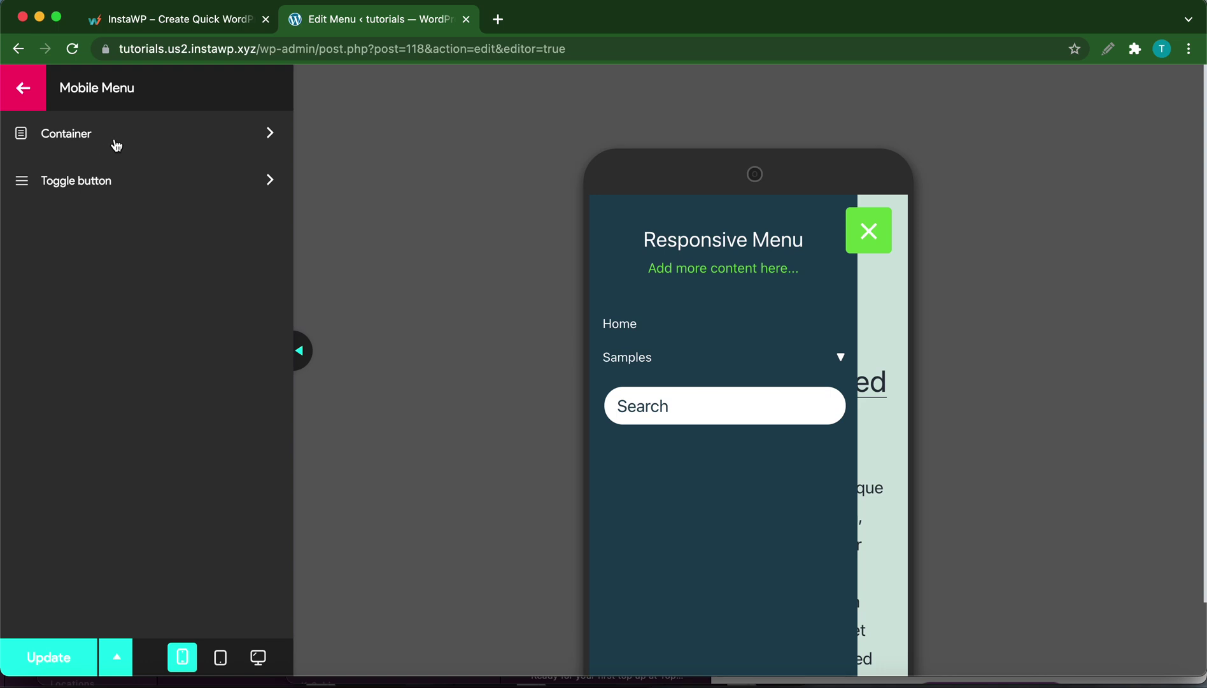
# - In the Container settings, switch off Title, Additional Content, Menu and Search
pyautogui.click(130, 136)
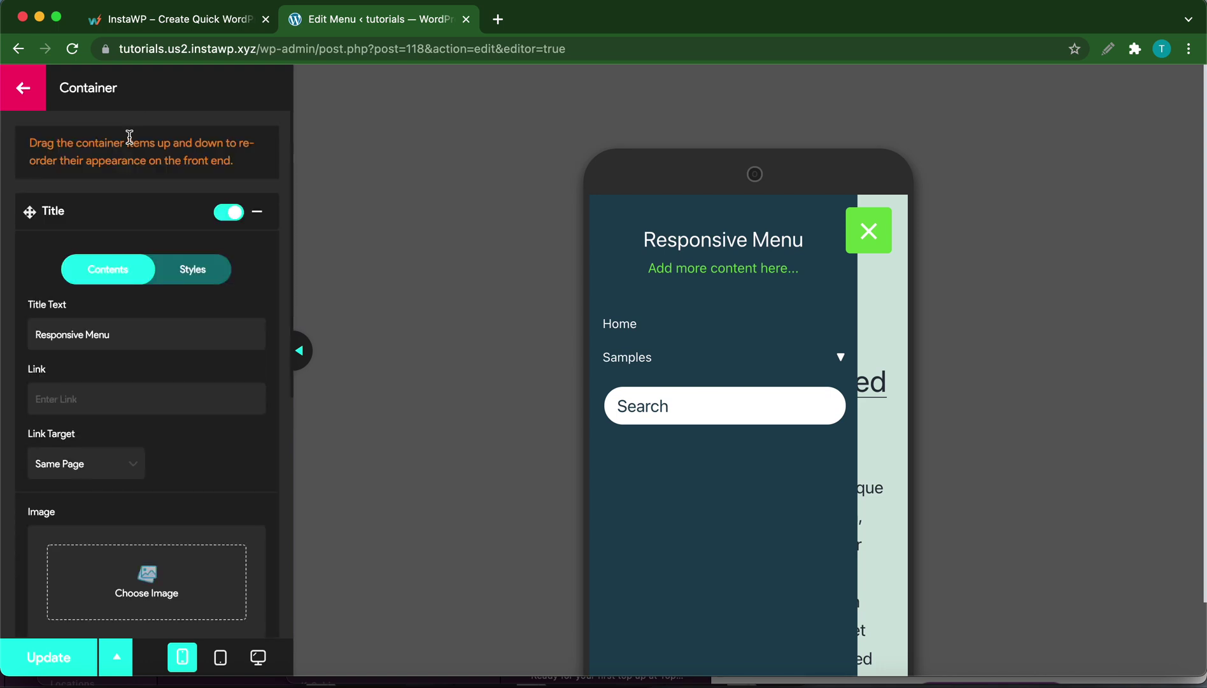
pyautogui.click(260, 213)
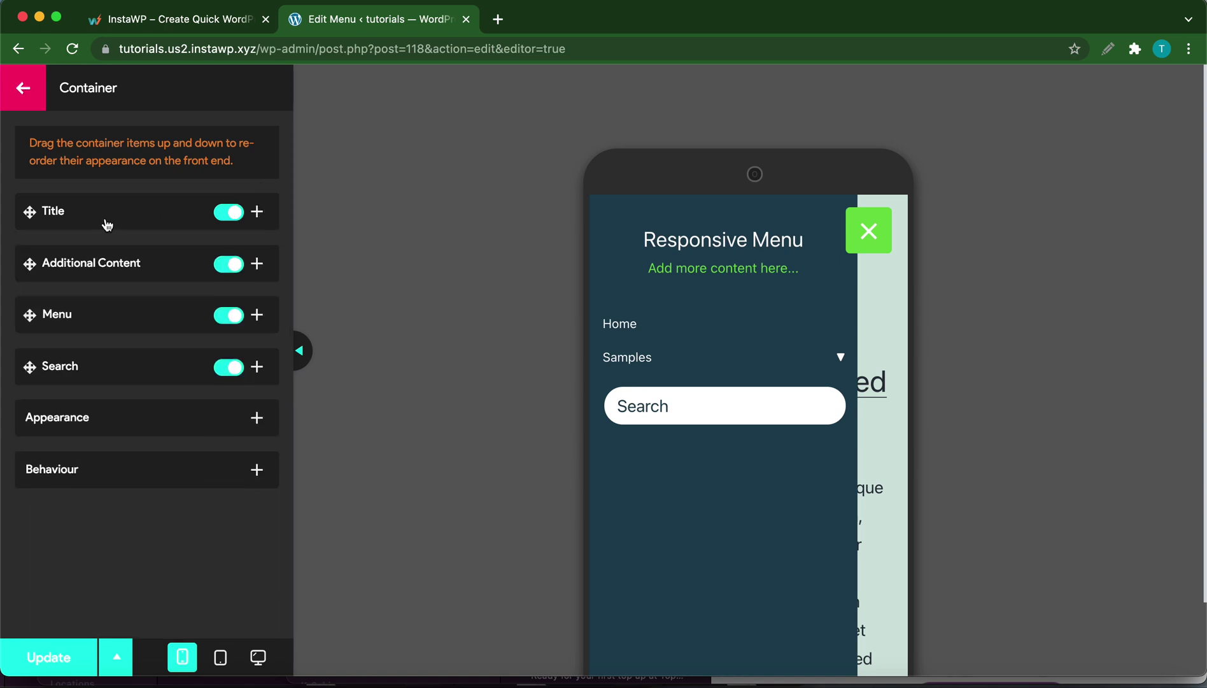
pyautogui.click(230, 213)
pyautogui.click(231, 265)
pyautogui.click(256, 314)
pyautogui.click(230, 316)
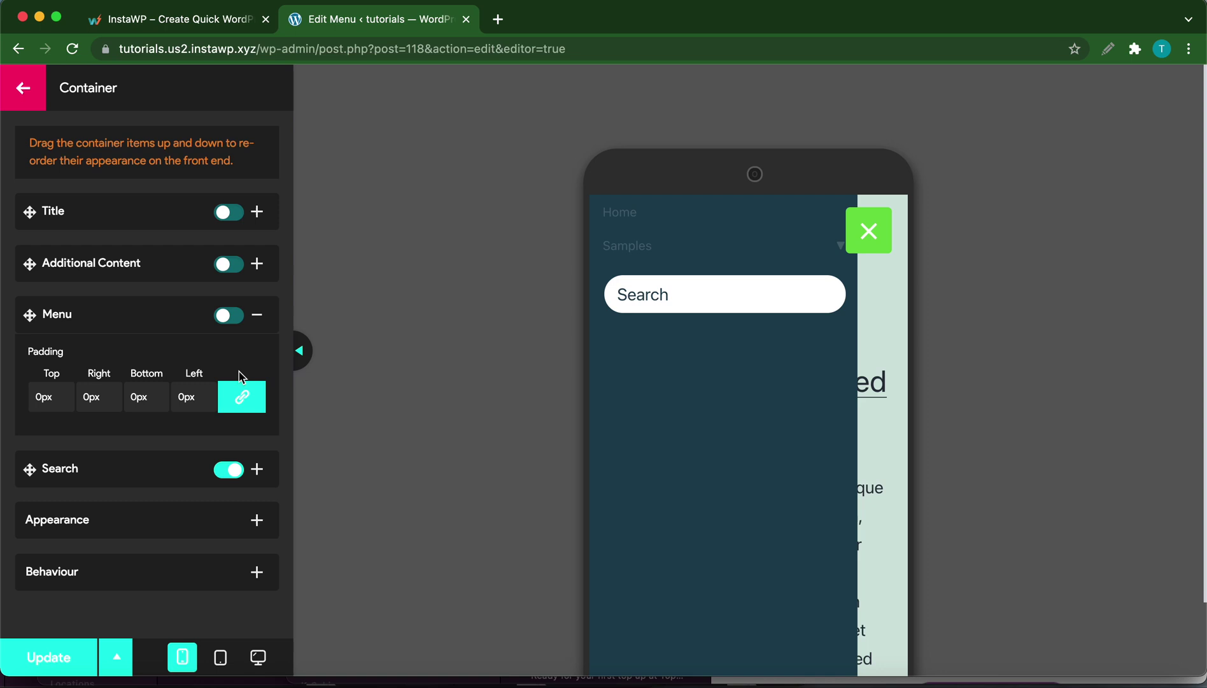
pyautogui.click(235, 471)
# - Switch Search, Menu, Additional Content and Title back on and collapse the Menu padding options
pyautogui.click(235, 471)
pyautogui.click(233, 316)
pyautogui.click(234, 264)
pyautogui.click(229, 217)
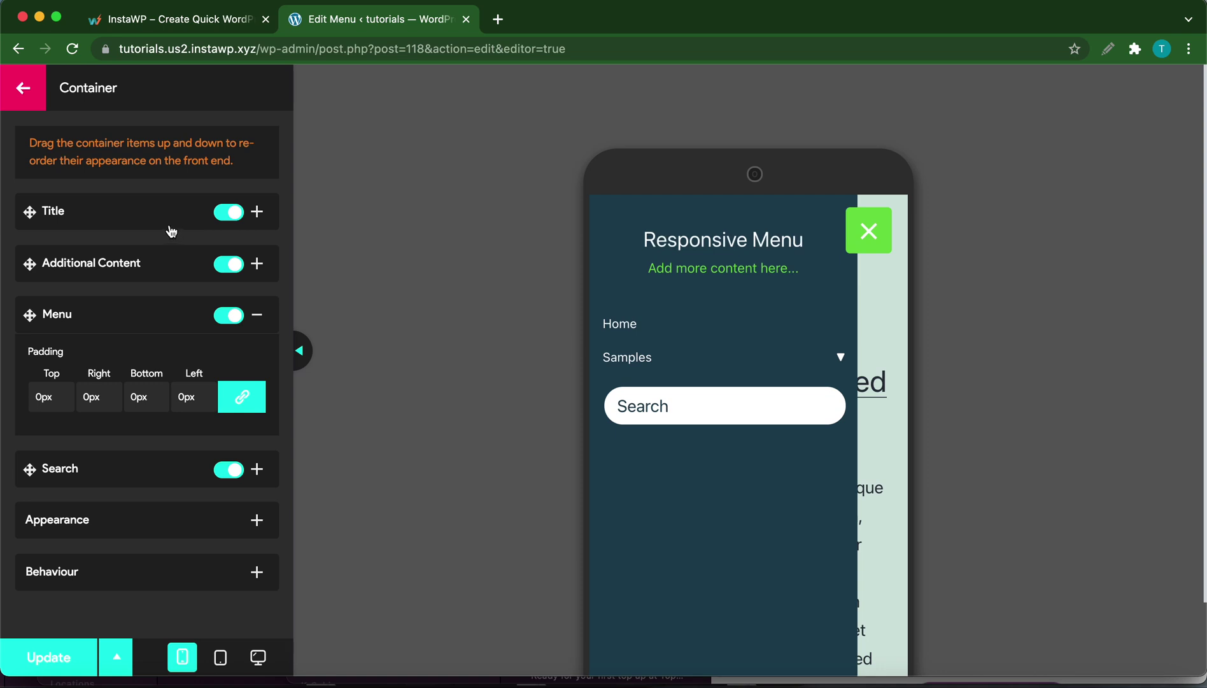
pyautogui.click(256, 315)
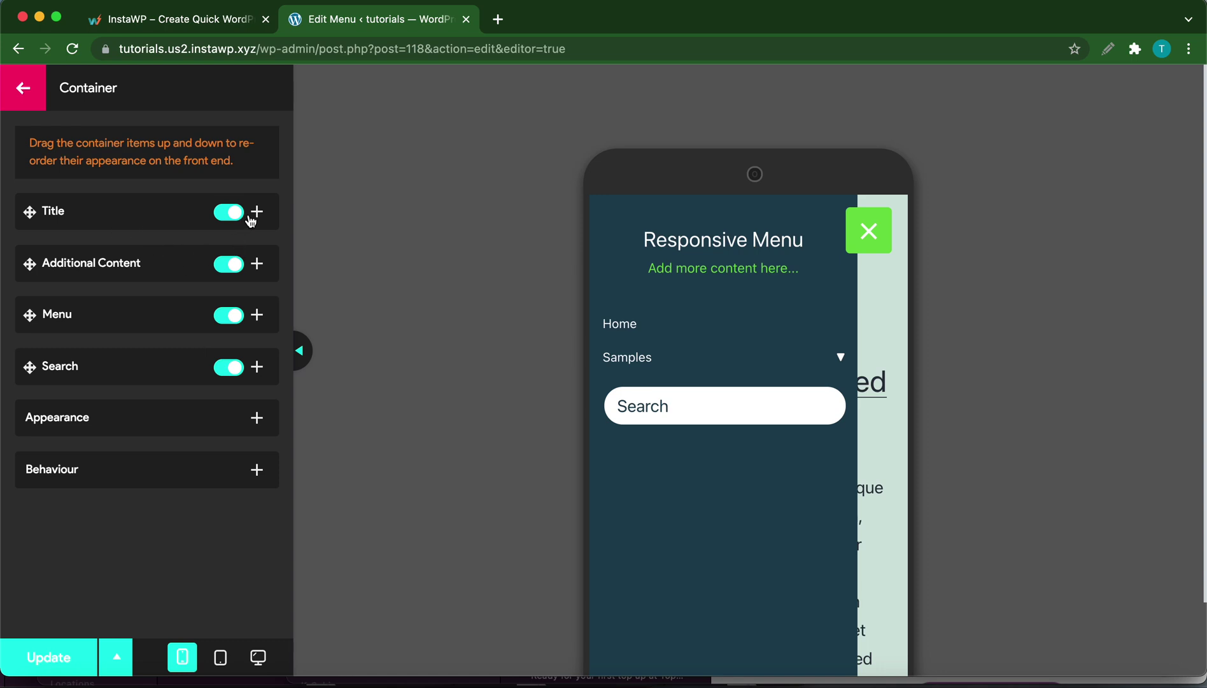
pyautogui.click(108, 219)
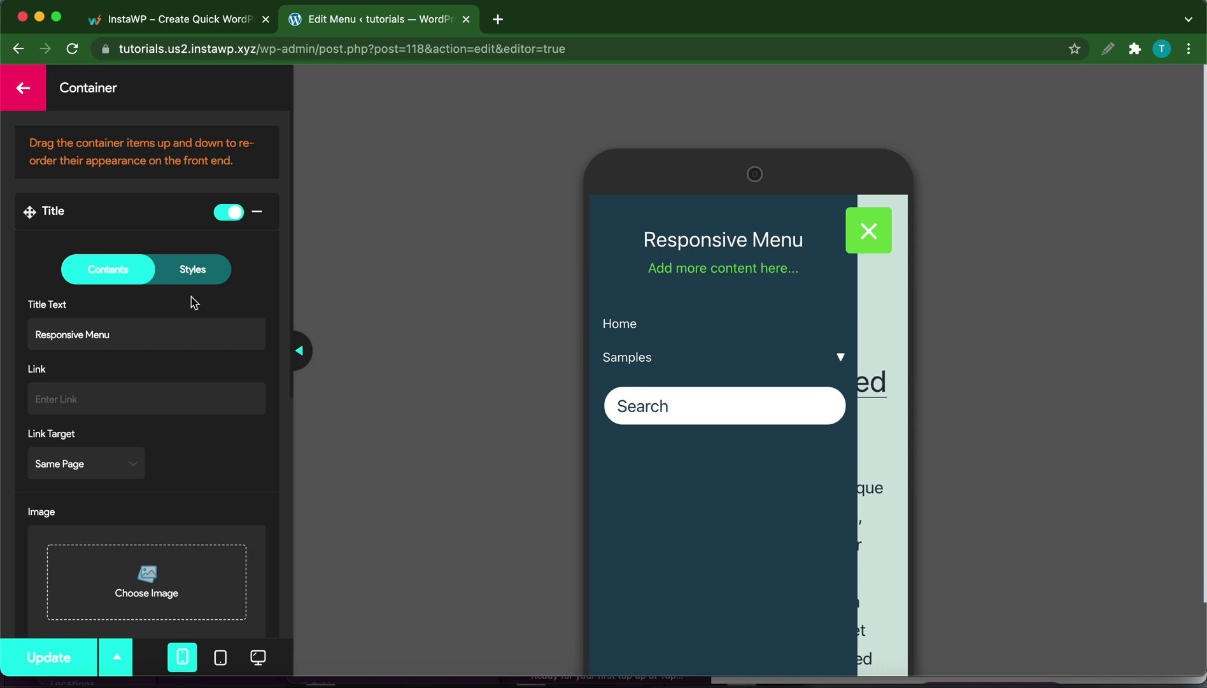
pyautogui.scroll(-7, 116, 347)
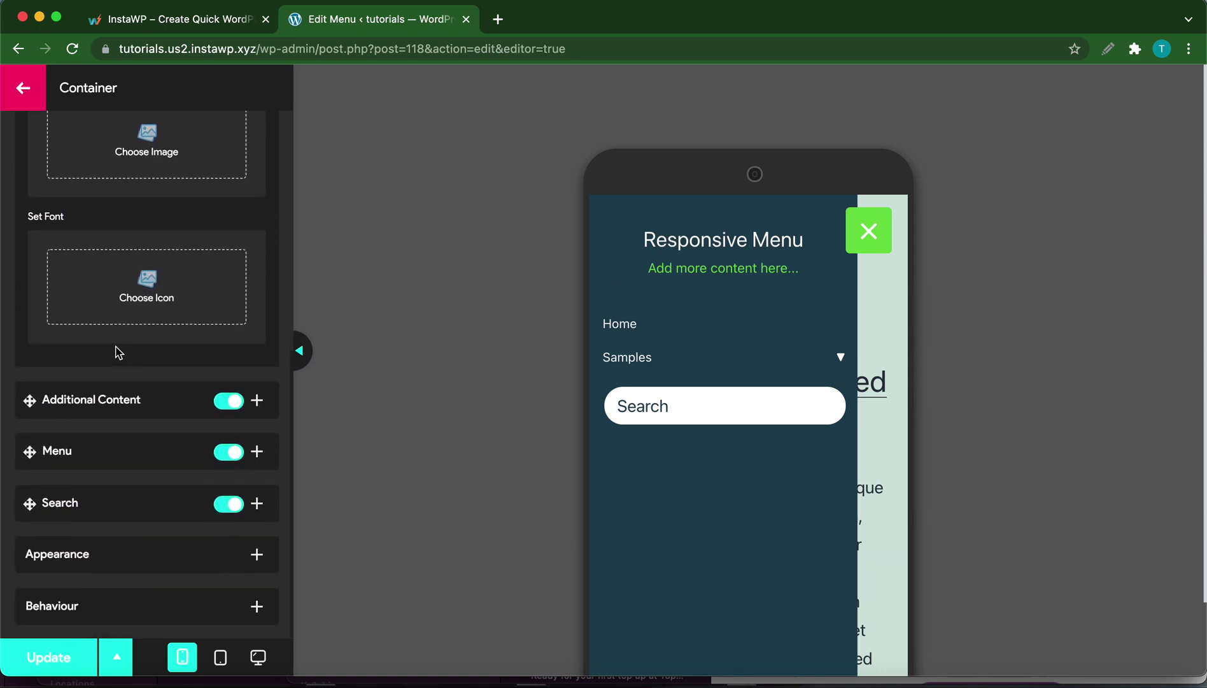
pyautogui.scroll(6, 118, 349)
pyautogui.scroll(2, 115, 349)
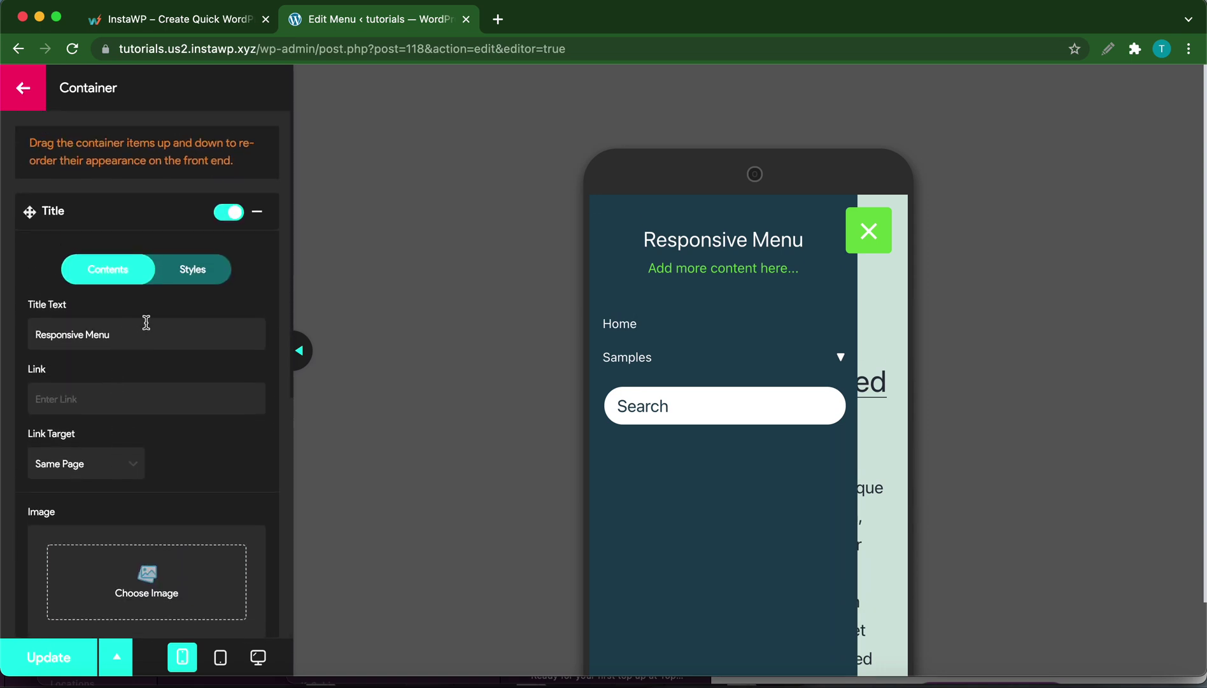
pyautogui.click(119, 335)
pyautogui.press('BackSpace')
pyautogui.write('u')
pyautogui.click(194, 280)
pyautogui.scroll(-1, 111, 428)
pyautogui.click(43, 373)
pyautogui.click(136, 552)
pyautogui.moveTo(218, 466); pyautogui.dragTo(213, 631)
pyautogui.click(212, 640)
pyautogui.click(257, 170)
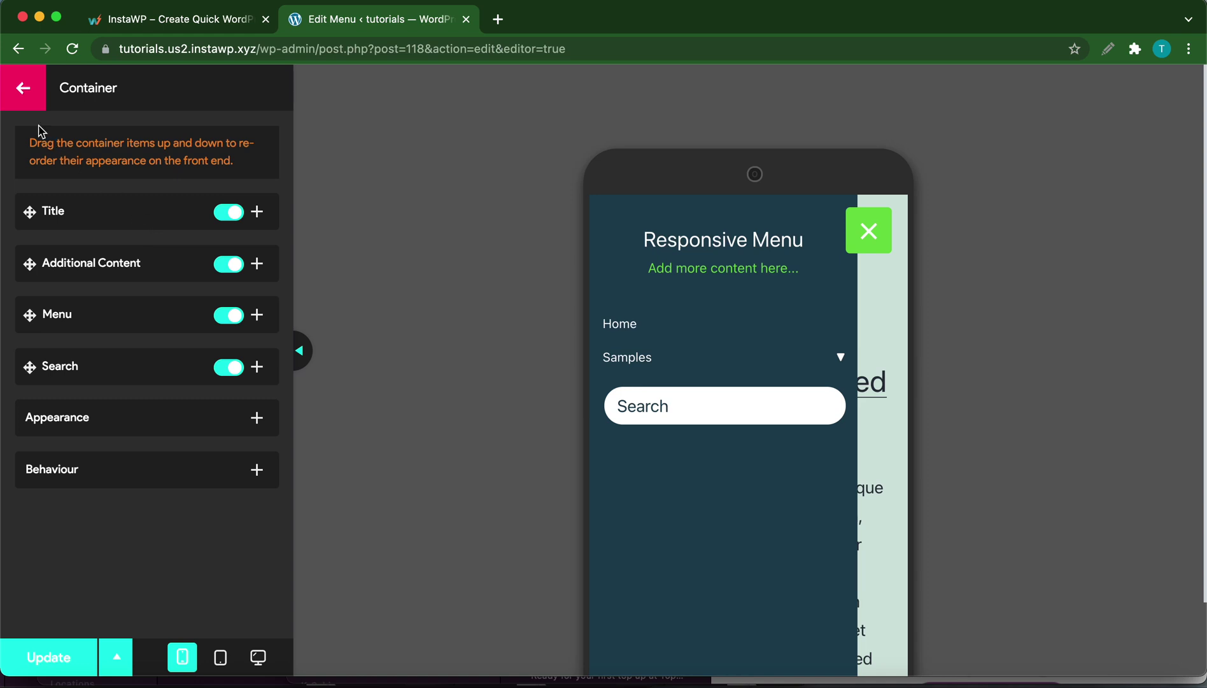
# - Set the Toggle button's Active Color to the red preset #dd3333 and collapse Button Style
pyautogui.click(26, 96)
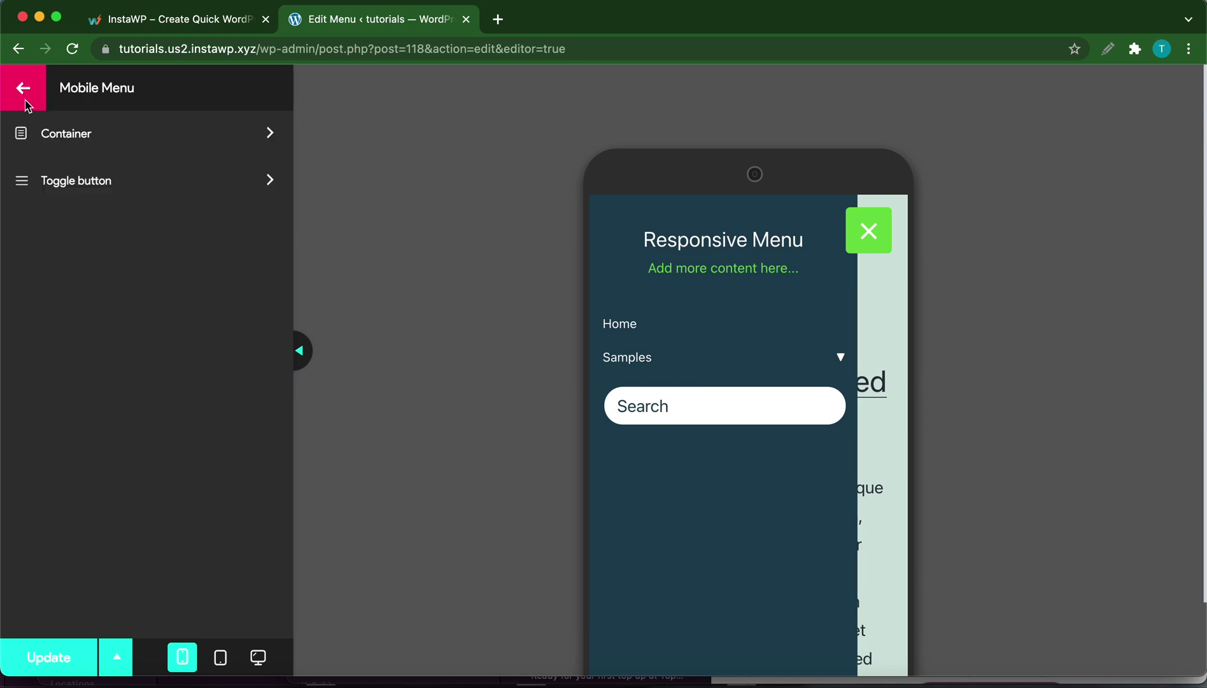
pyautogui.click(121, 181)
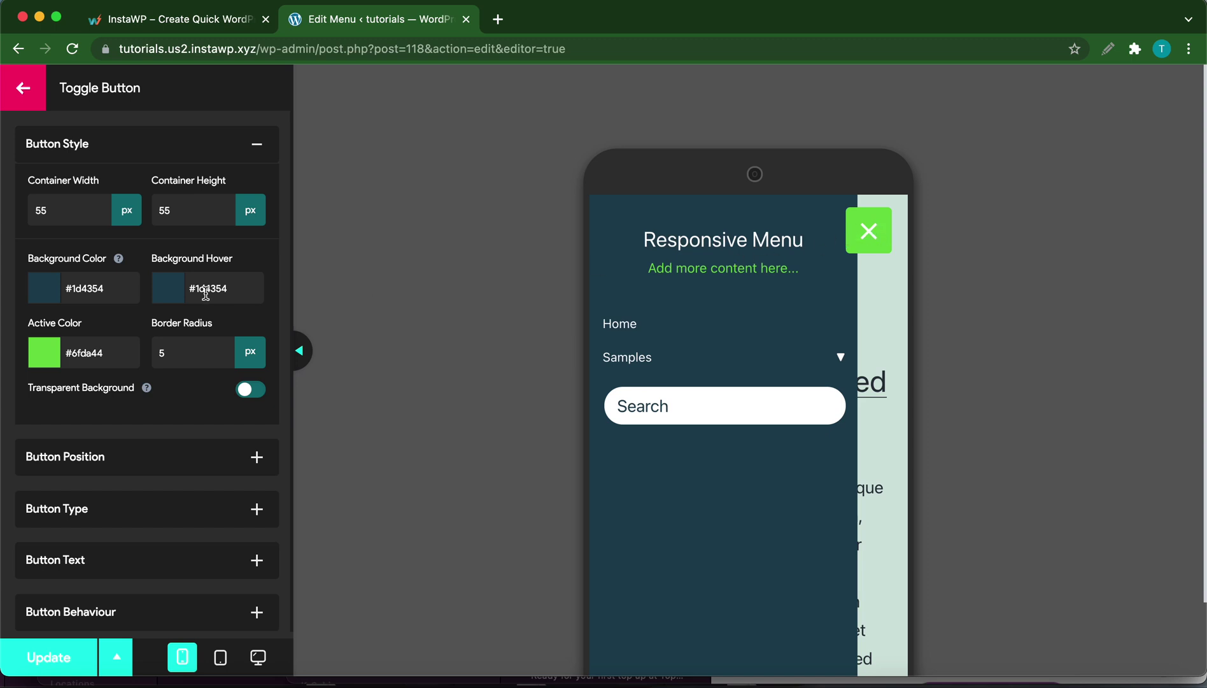
pyautogui.click(51, 355)
pyautogui.click(81, 531)
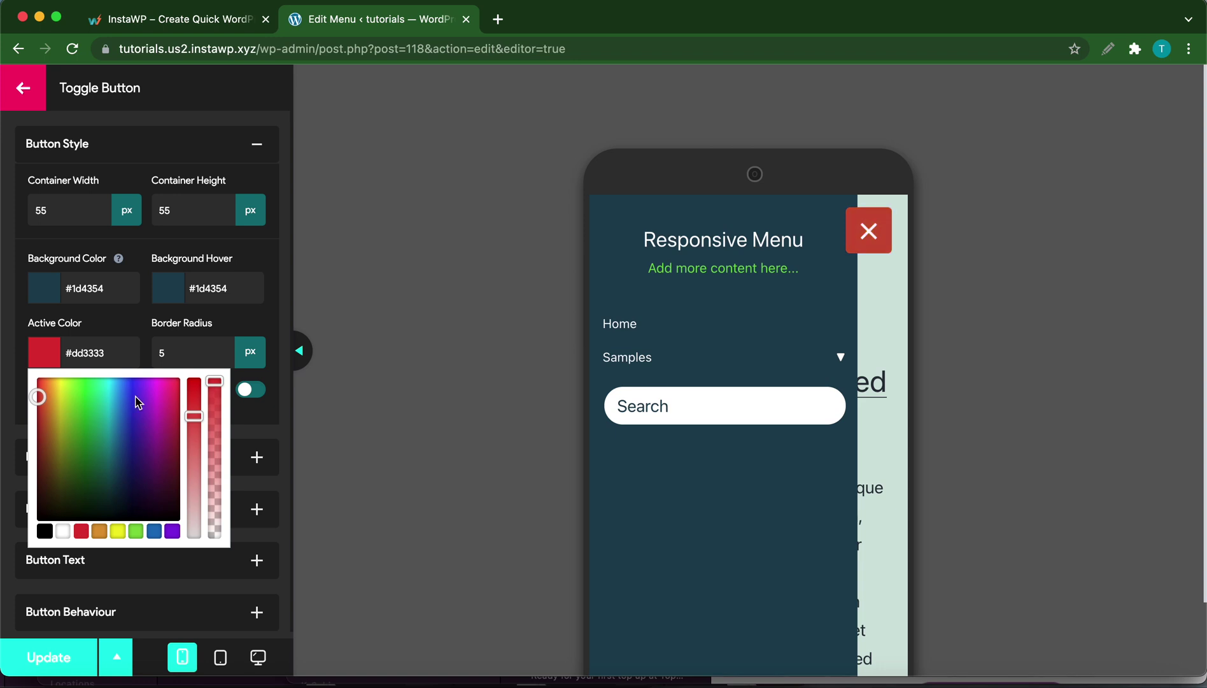
pyautogui.click(143, 250)
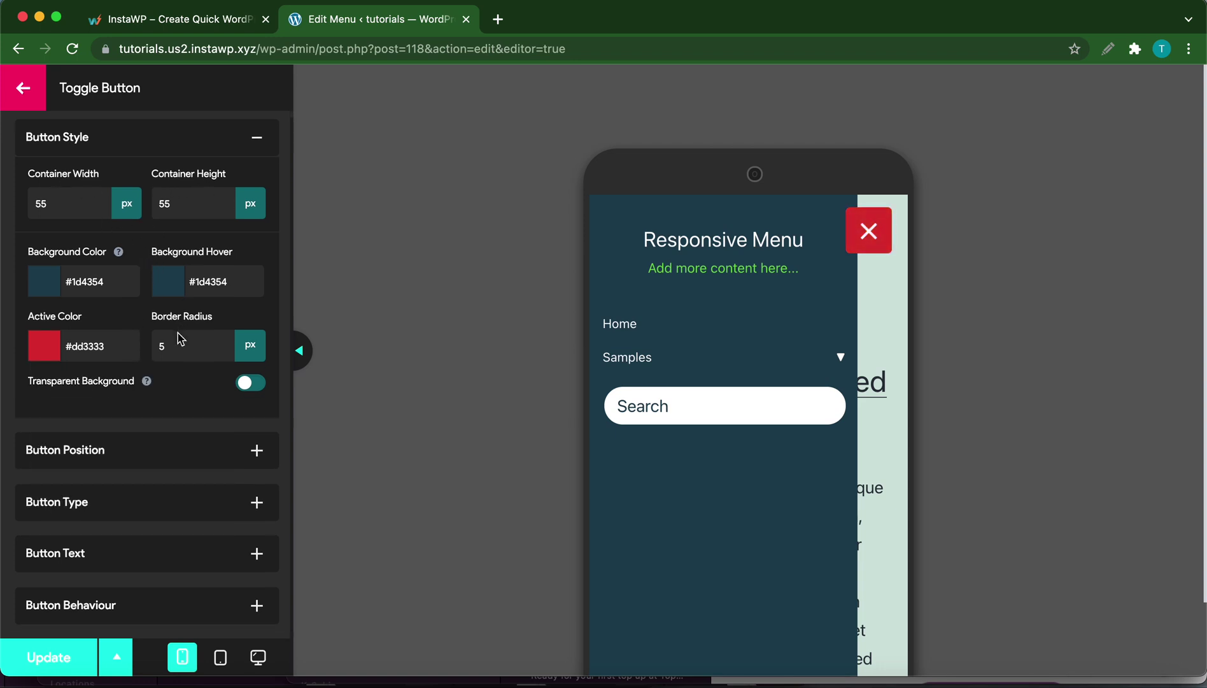
pyautogui.click(256, 160)
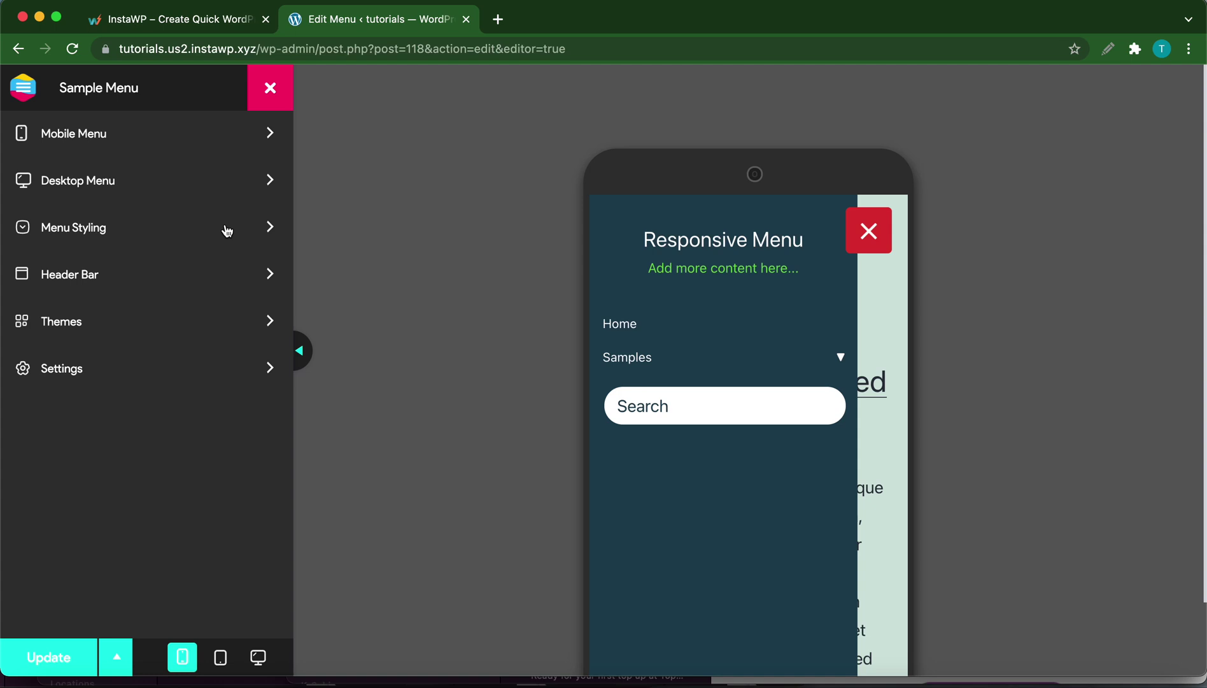
# - Make the Menu Background a fully transparent red rgba(221,51,51,0) in Menu Styling
pyautogui.click(177, 229)
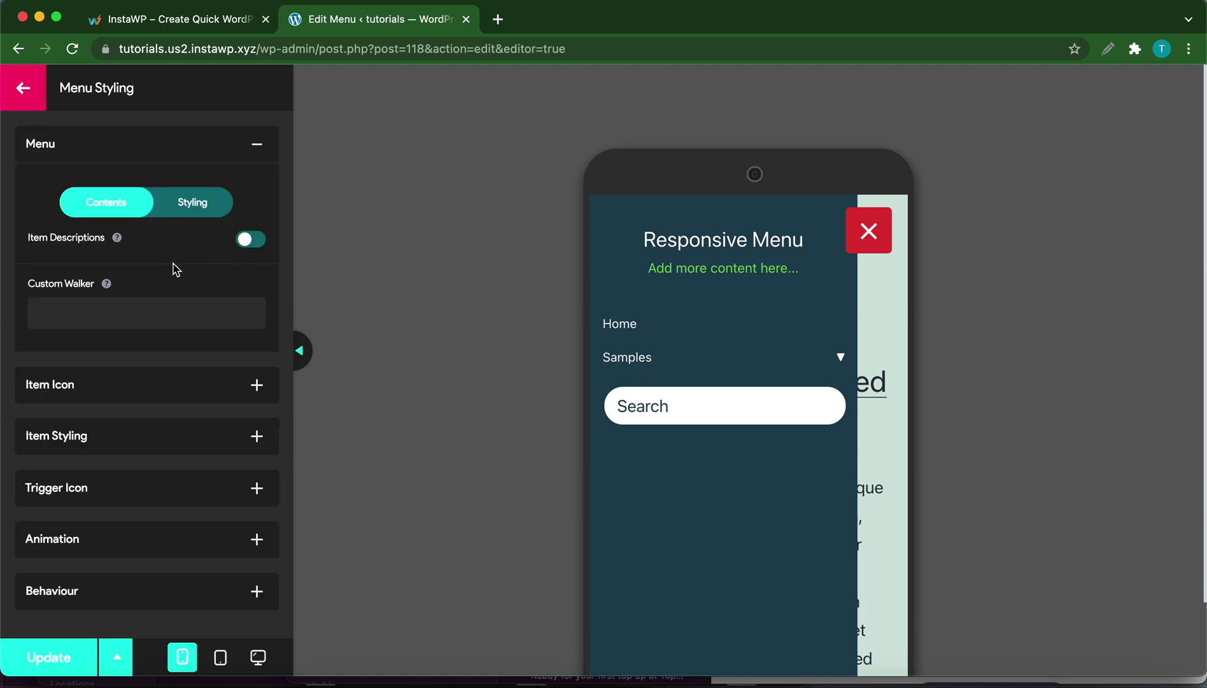
pyautogui.scroll(-1, 174, 415)
pyautogui.click(189, 200)
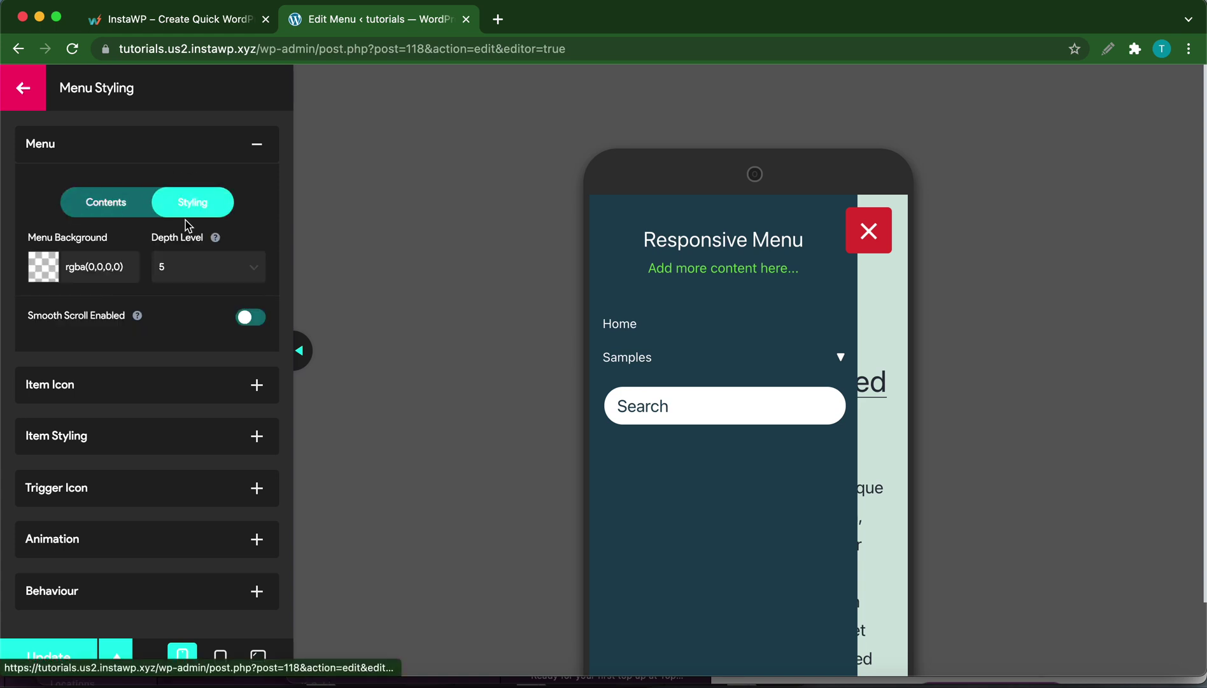
pyautogui.click(51, 275)
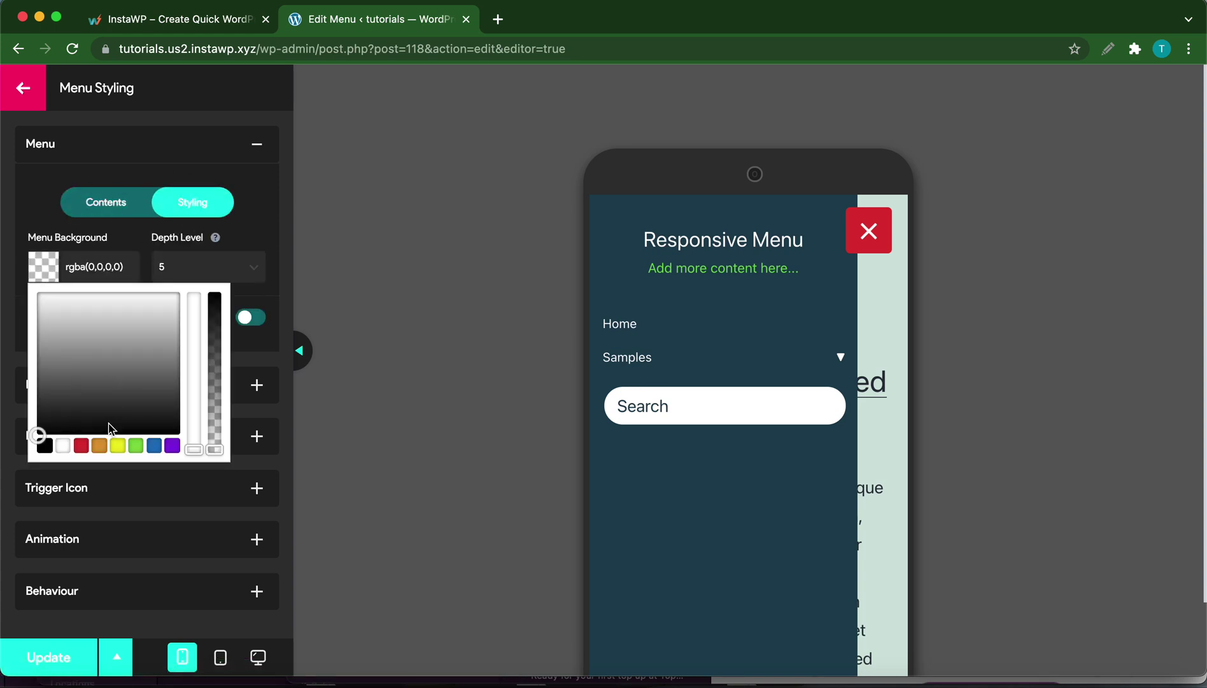
pyautogui.click(87, 446)
pyautogui.moveTo(224, 328); pyautogui.dragTo(217, 463)
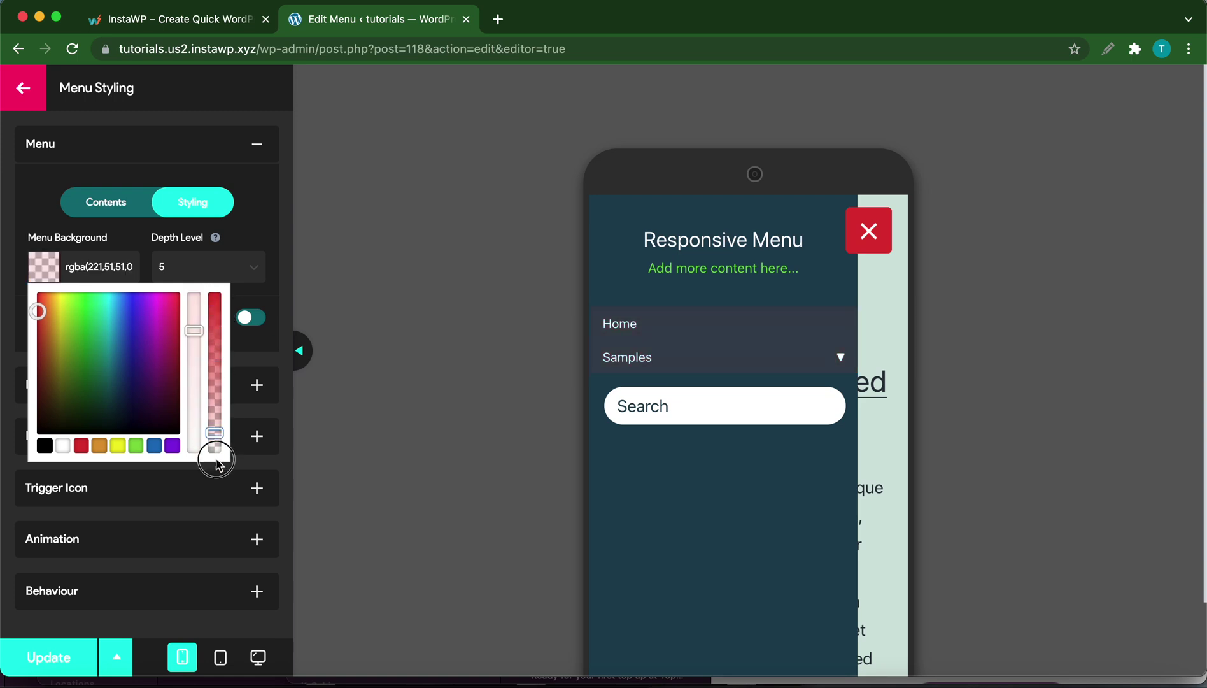
pyautogui.click(216, 490)
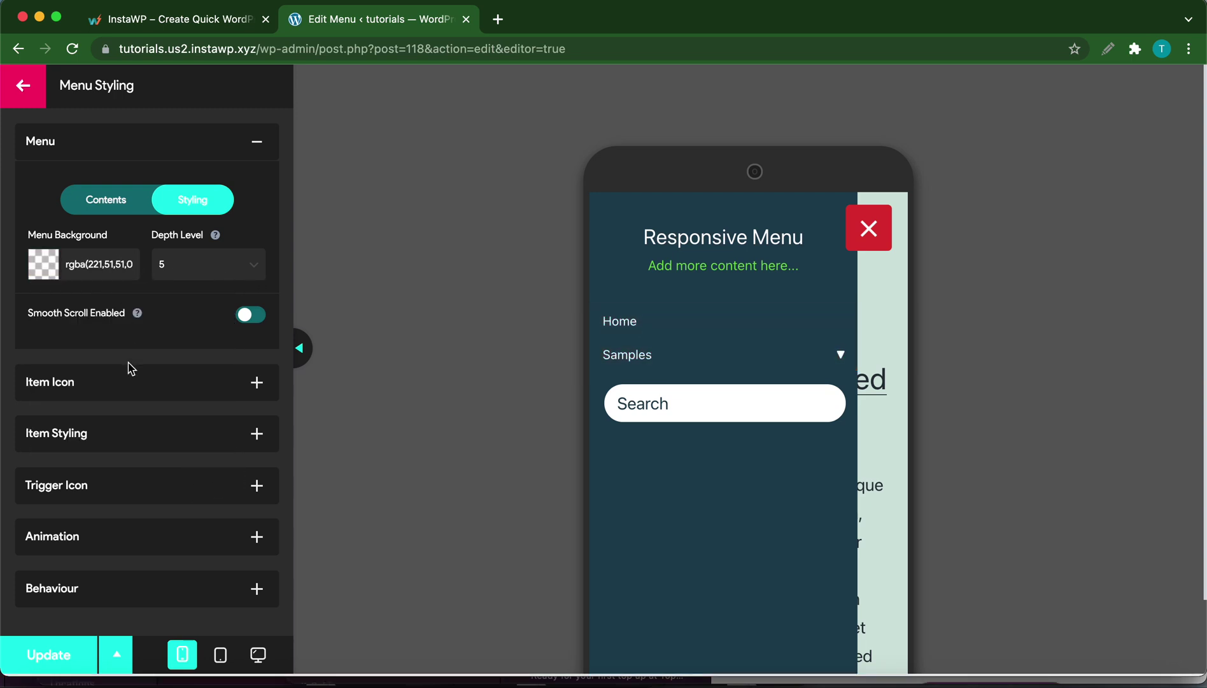
pyautogui.click(227, 439)
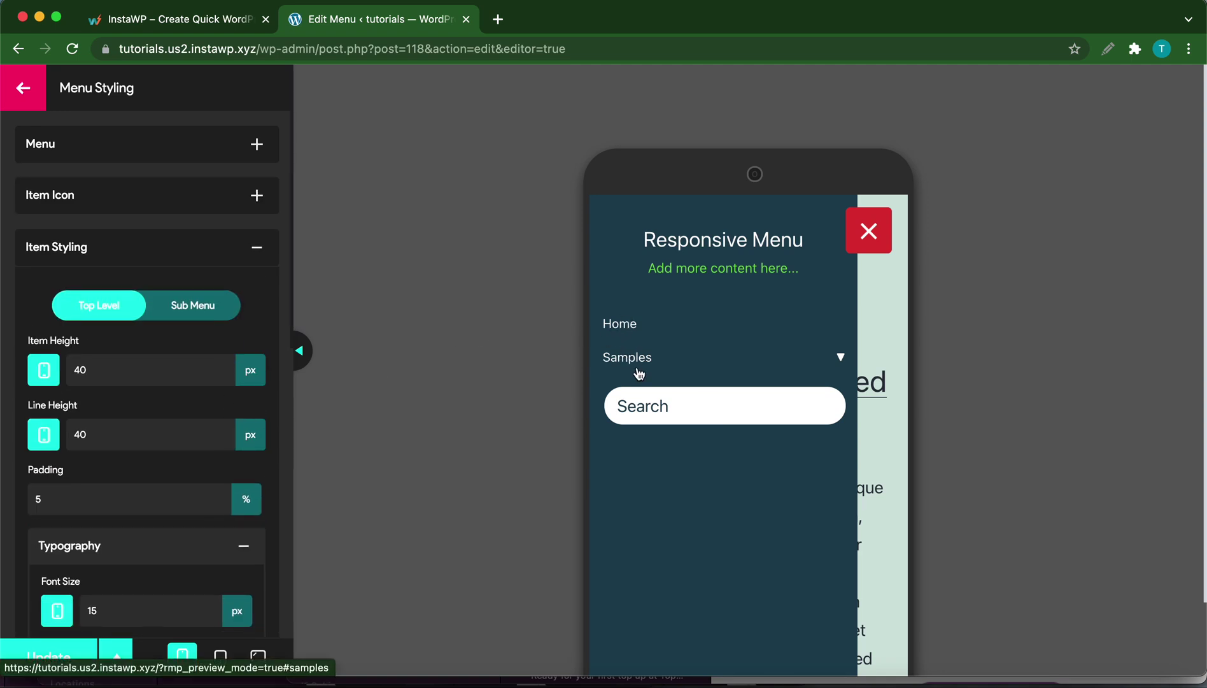
# - Try a top-level Item Height of 80, then set it back to 40
pyautogui.scroll(-2, 131, 377)
pyautogui.click(146, 331)
pyautogui.moveTo(146, 331); pyautogui.dragTo(71, 329)
pyautogui.write('80')
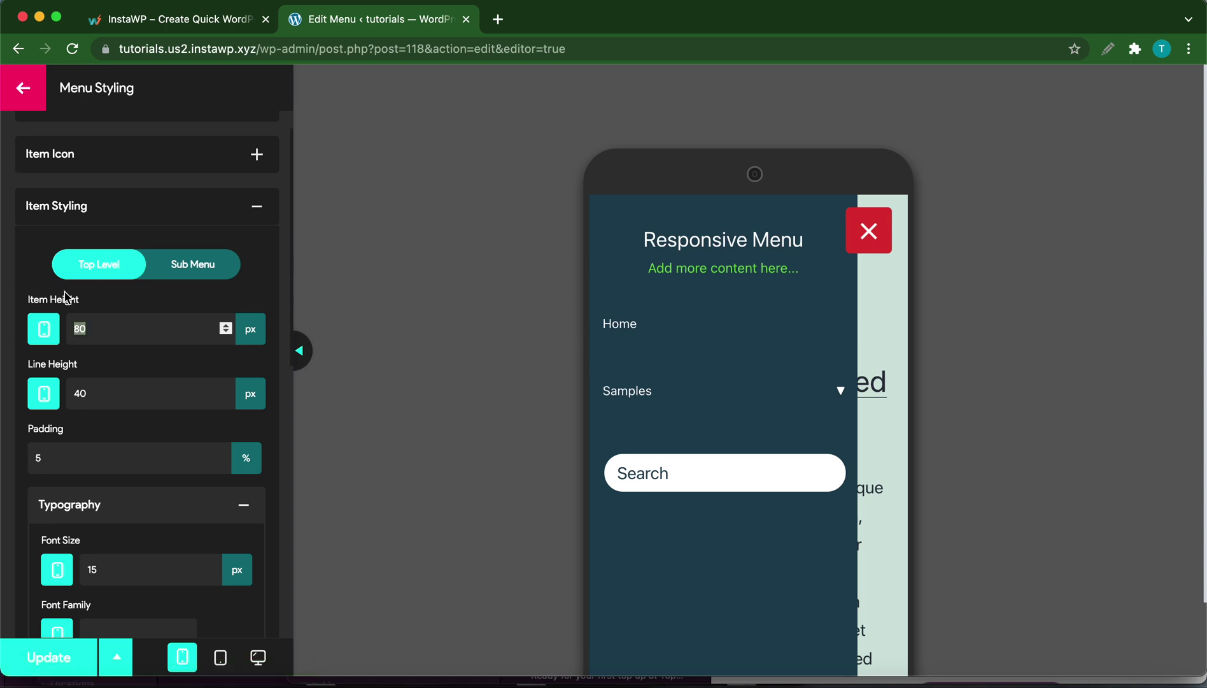
pyautogui.write('40')
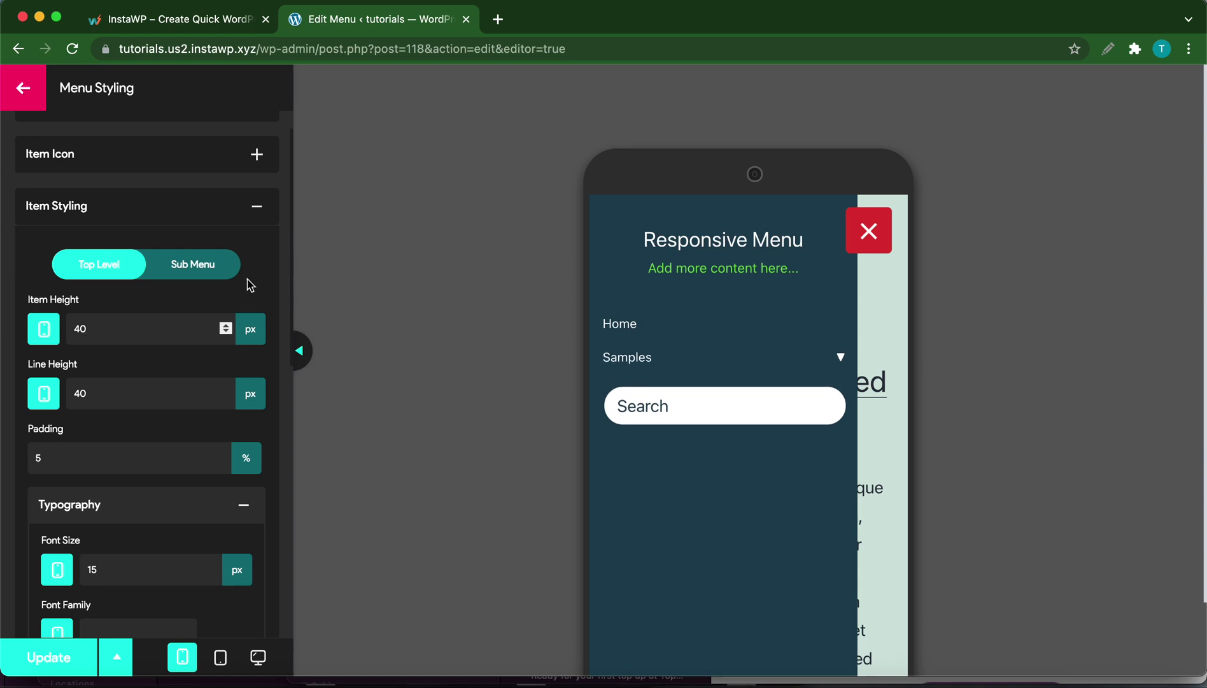
# - Switch to Sub Menu, expand Samples in the preview, and test sub-item height 80 then 40
pyautogui.click(208, 270)
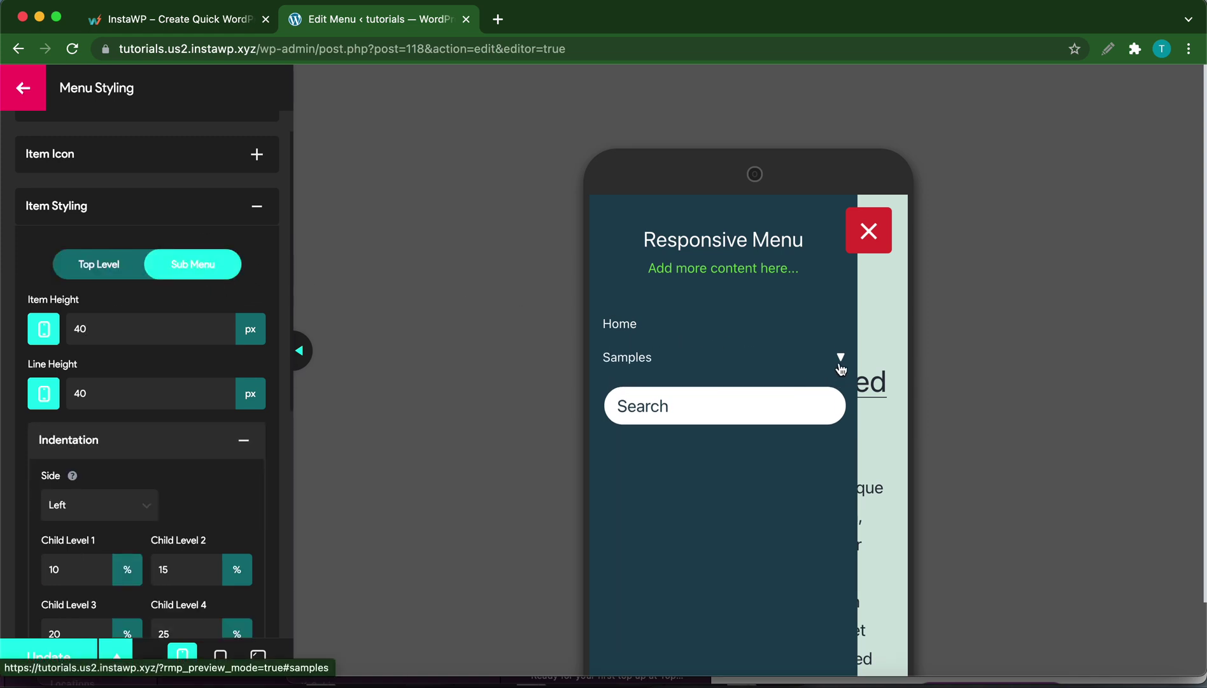
pyautogui.click(840, 358)
pyautogui.scroll(-1, 153, 374)
pyautogui.click(157, 299)
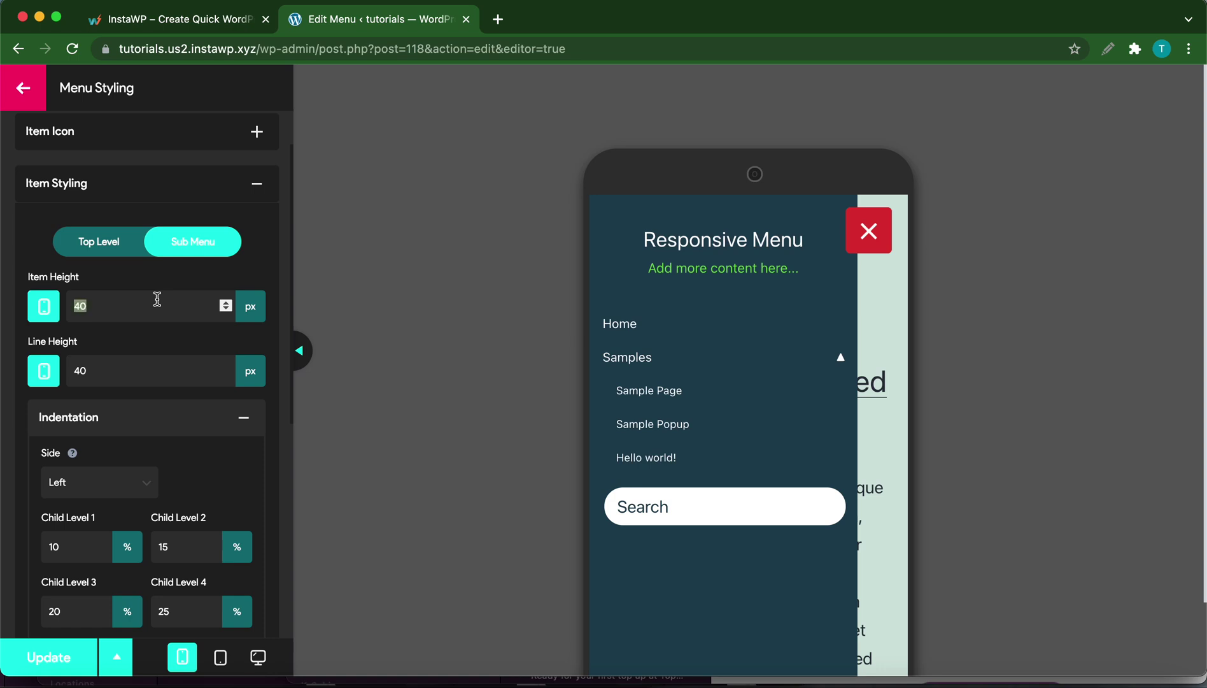
pyautogui.write('80')
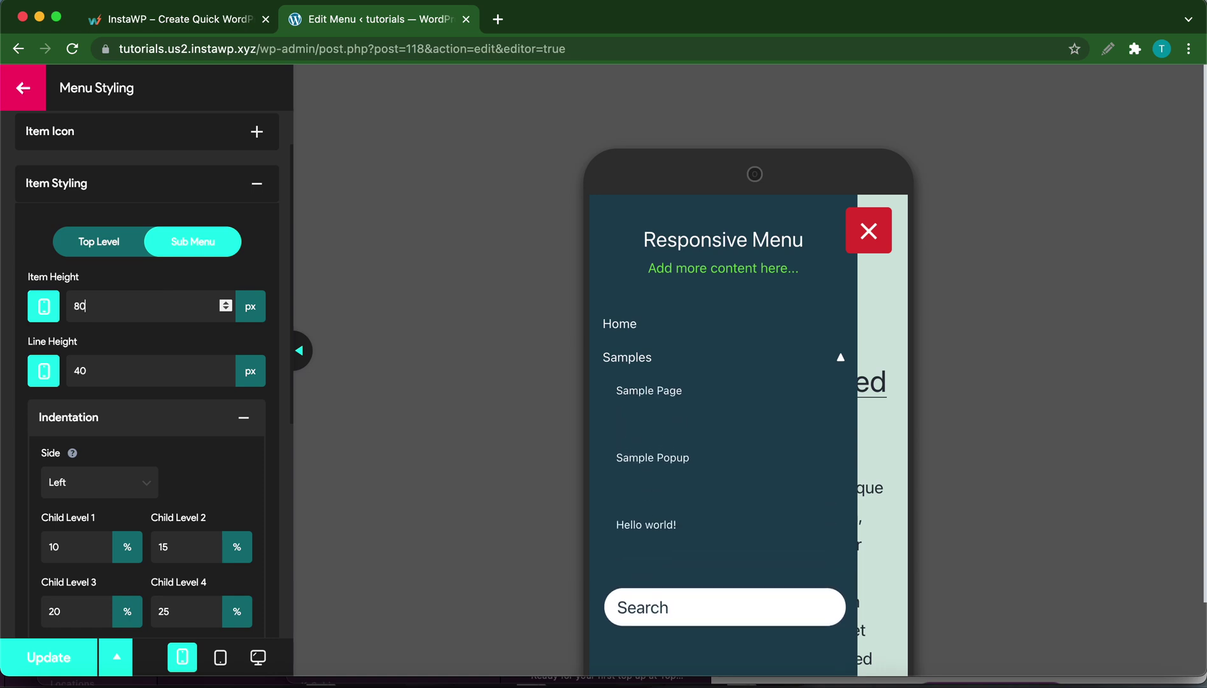
pyautogui.write('40')
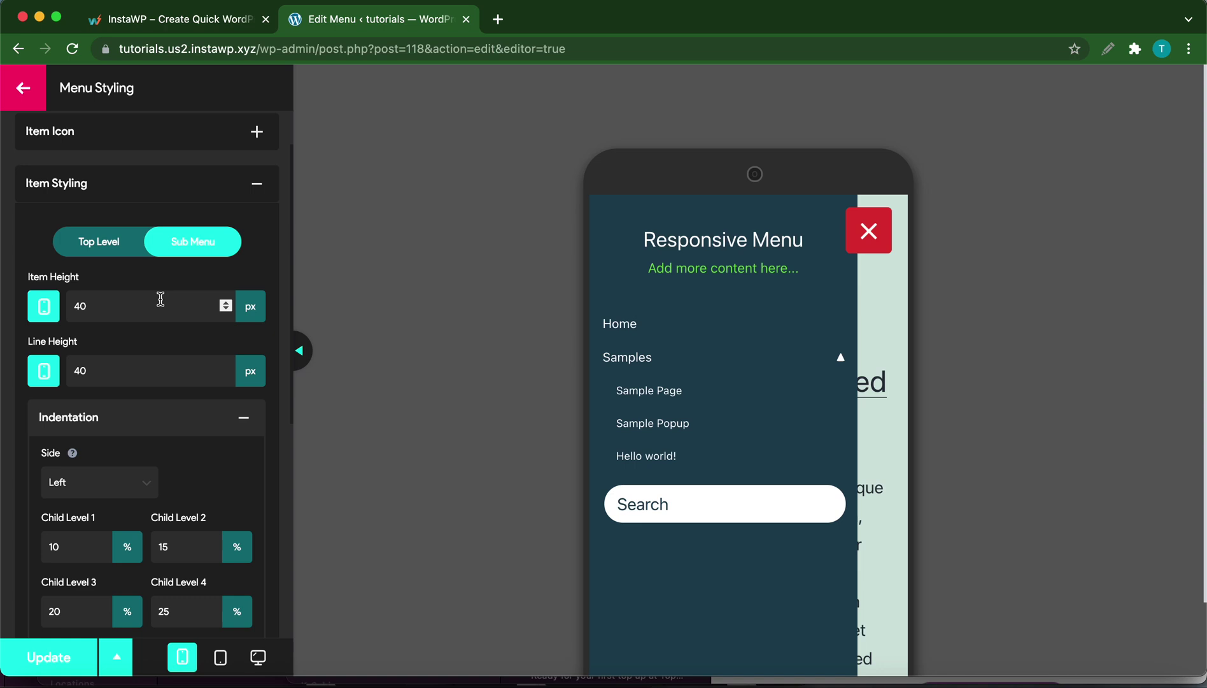
pyautogui.scroll(-5, 194, 339)
pyautogui.scroll(4, 199, 342)
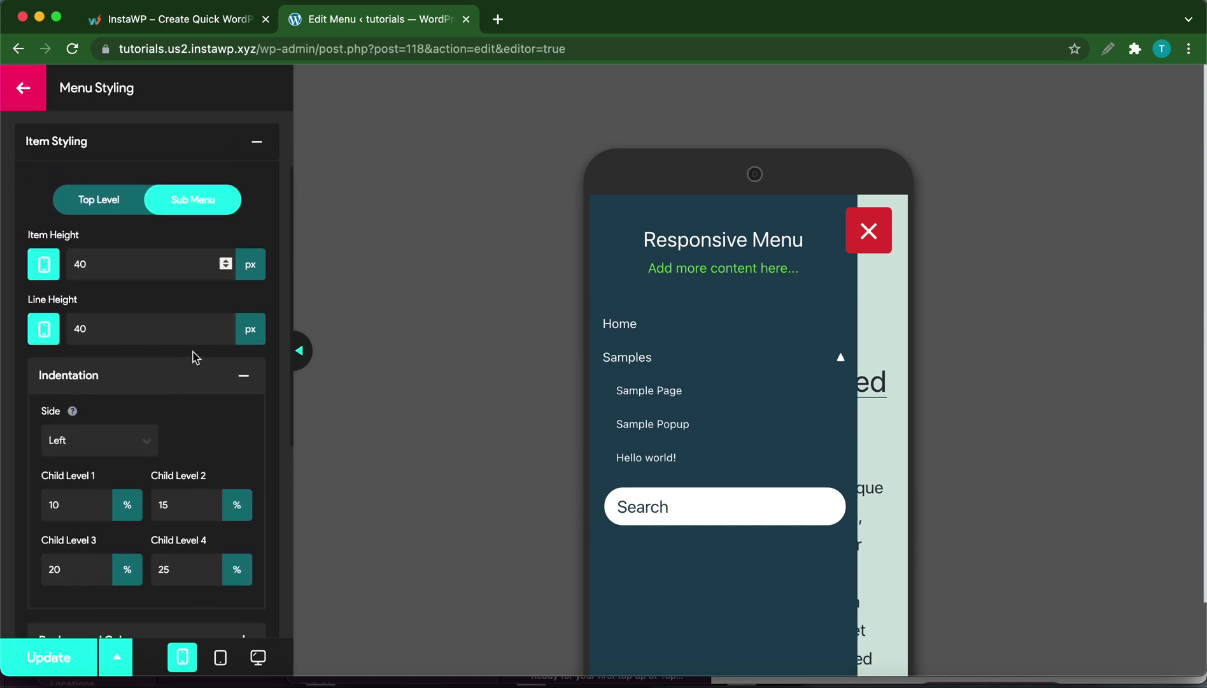
# - Reopen Item Styling and expand the submenu Background Color settings
pyautogui.click(248, 155)
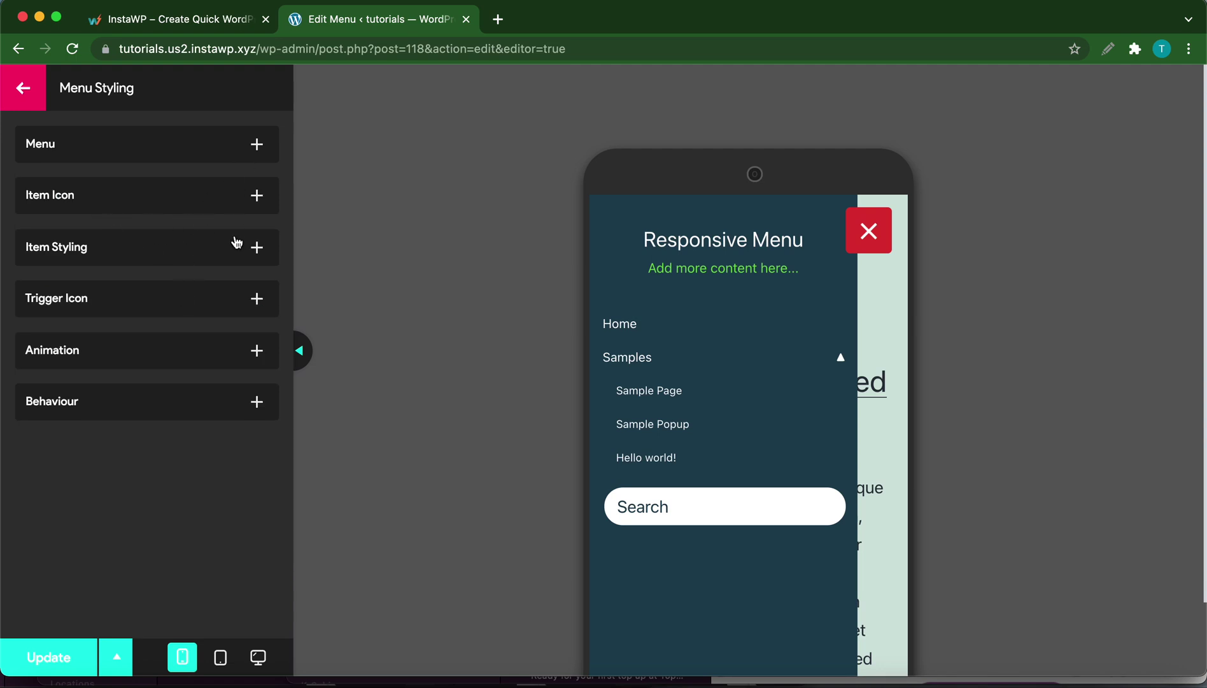
pyautogui.click(255, 252)
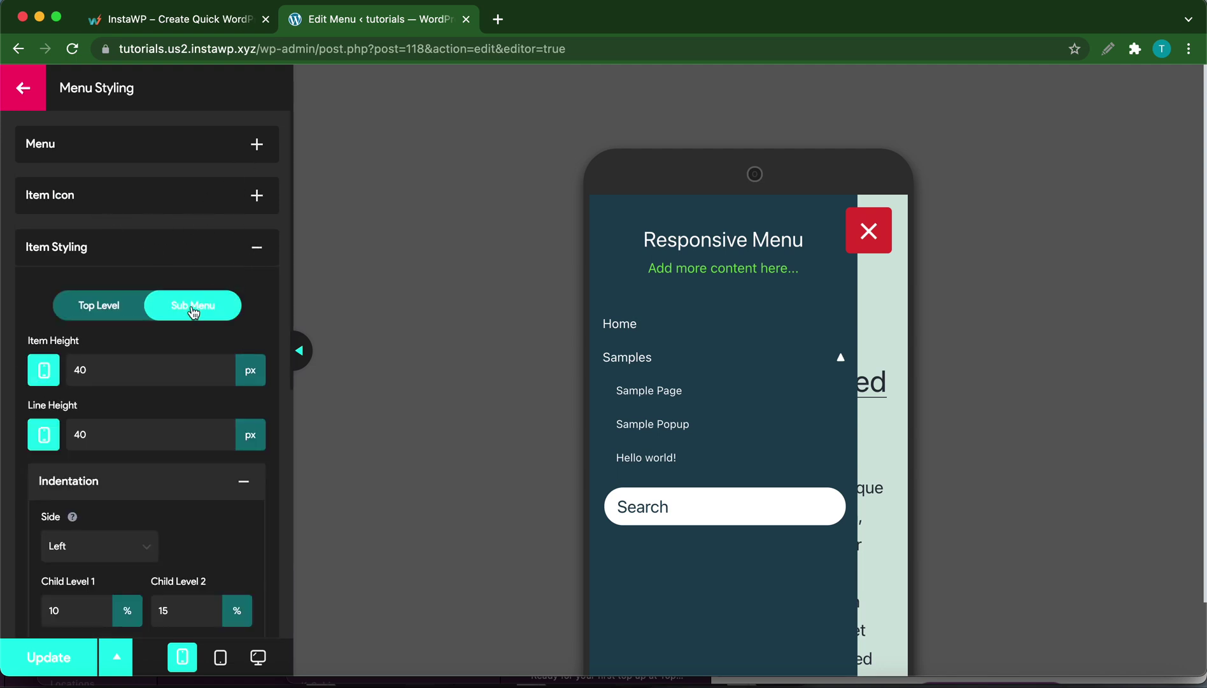
pyautogui.scroll(-2, 160, 357)
pyautogui.scroll(-3, 159, 357)
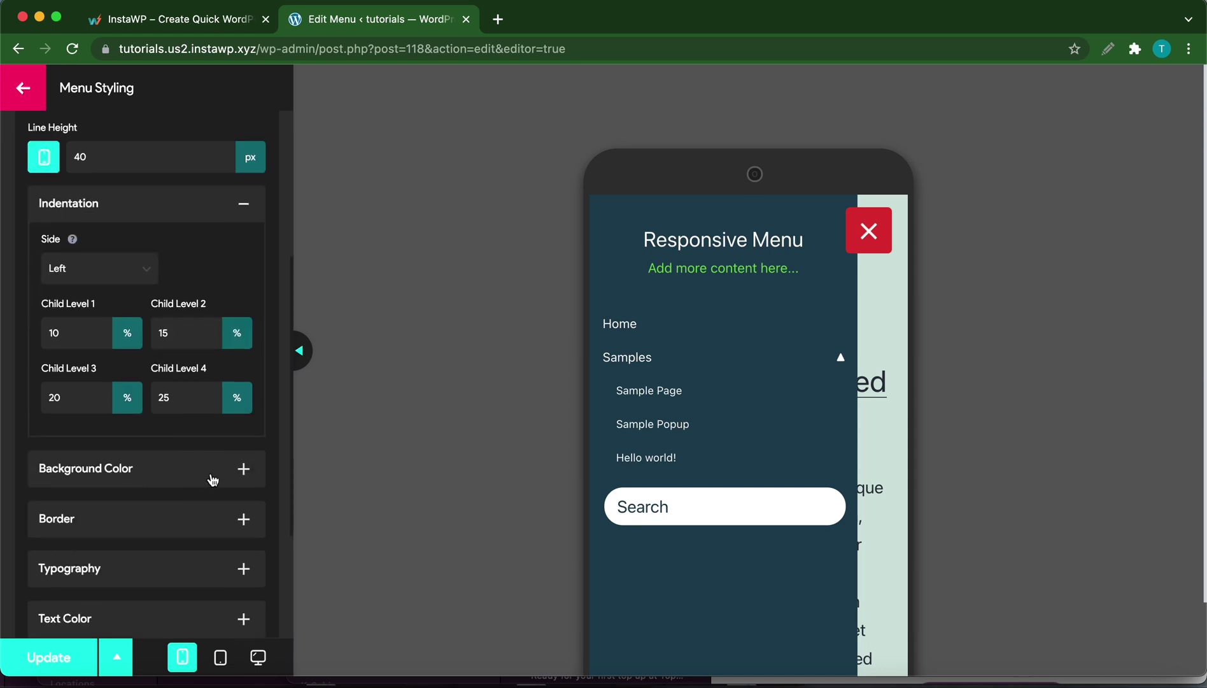
pyautogui.click(246, 477)
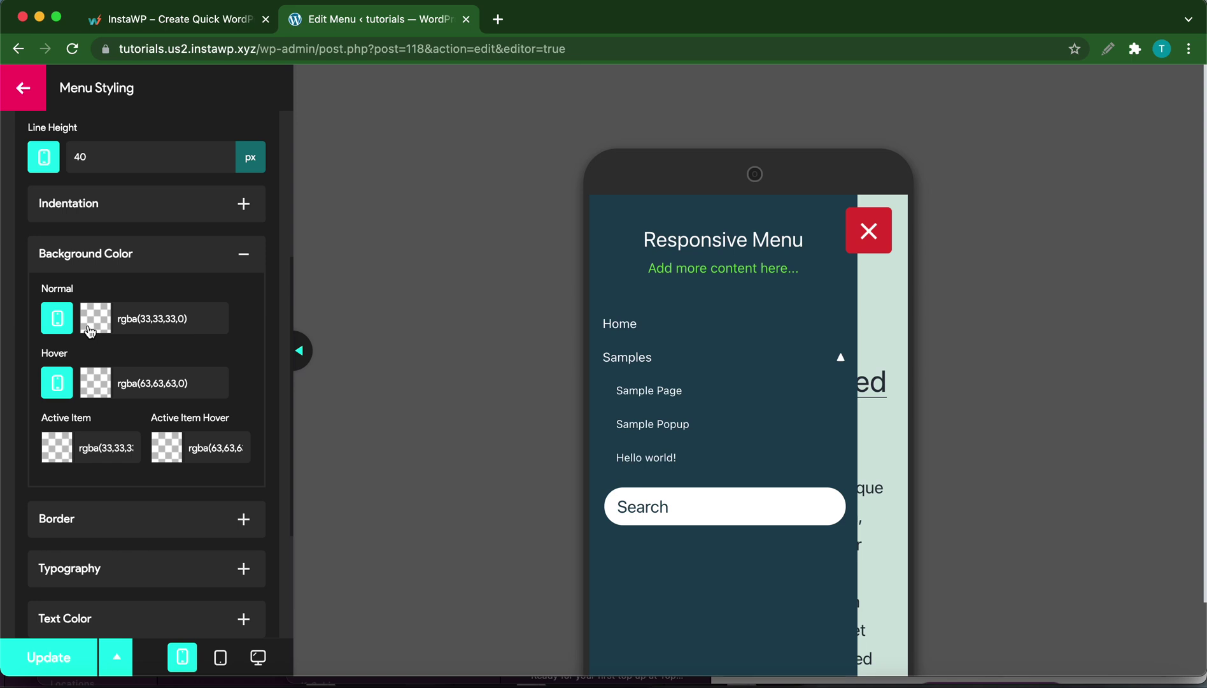
# - Try orange for the Normal submenu background, return it to transparent, and check per-device options
pyautogui.click(90, 330)
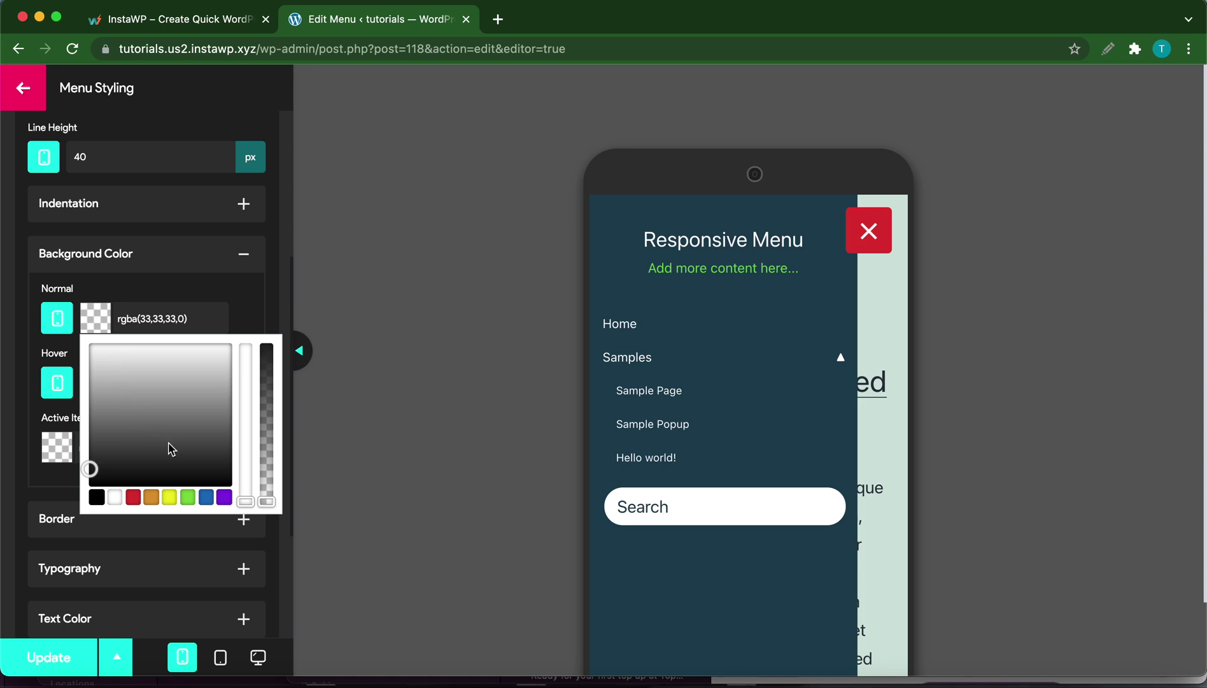
pyautogui.click(151, 497)
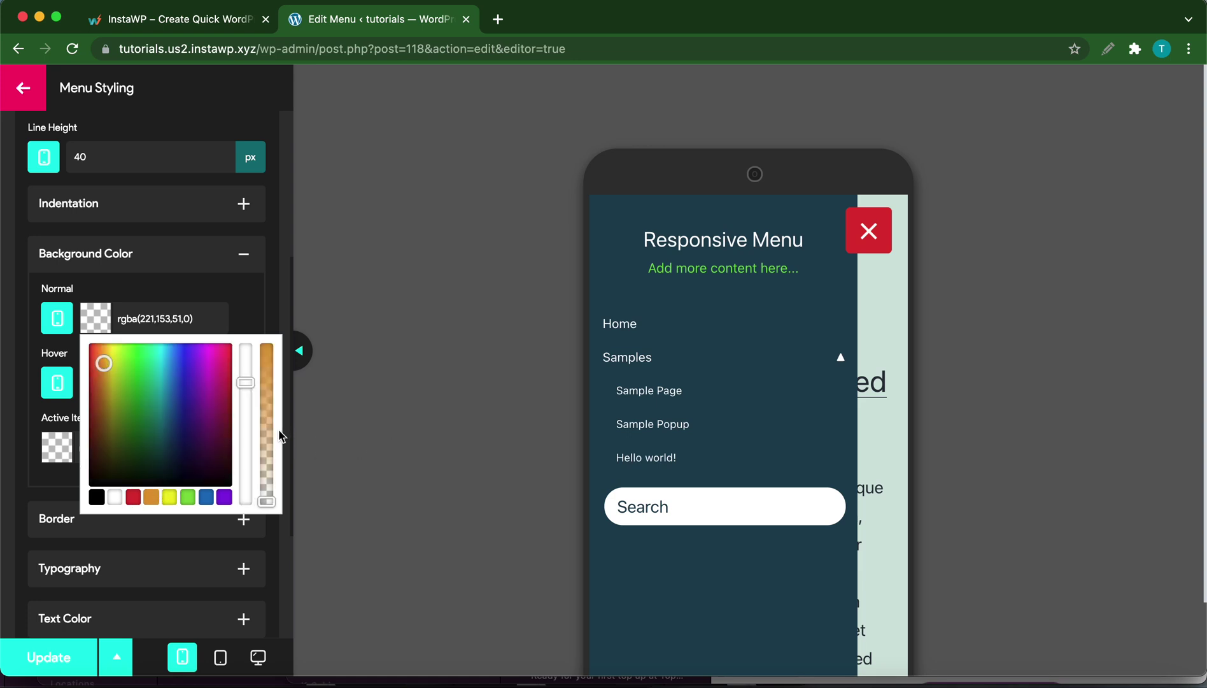
pyautogui.moveTo(267, 426); pyautogui.dragTo(267, 496)
pyautogui.click(284, 468)
pyautogui.click(237, 260)
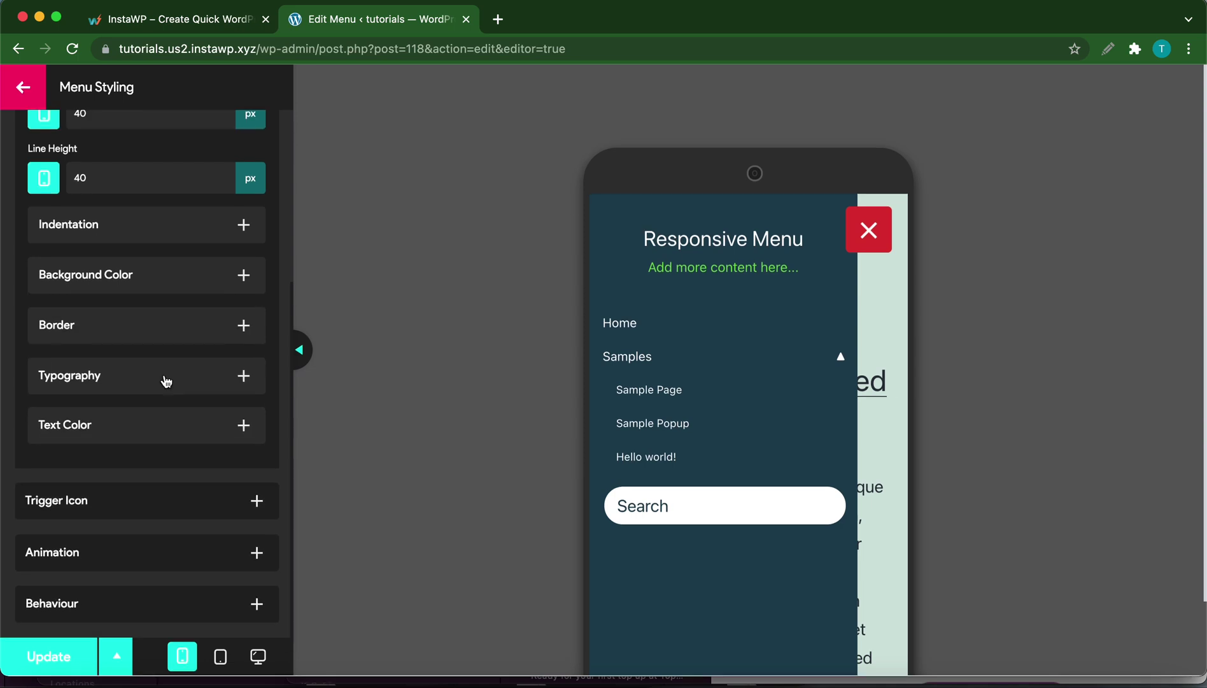
pyautogui.click(247, 274)
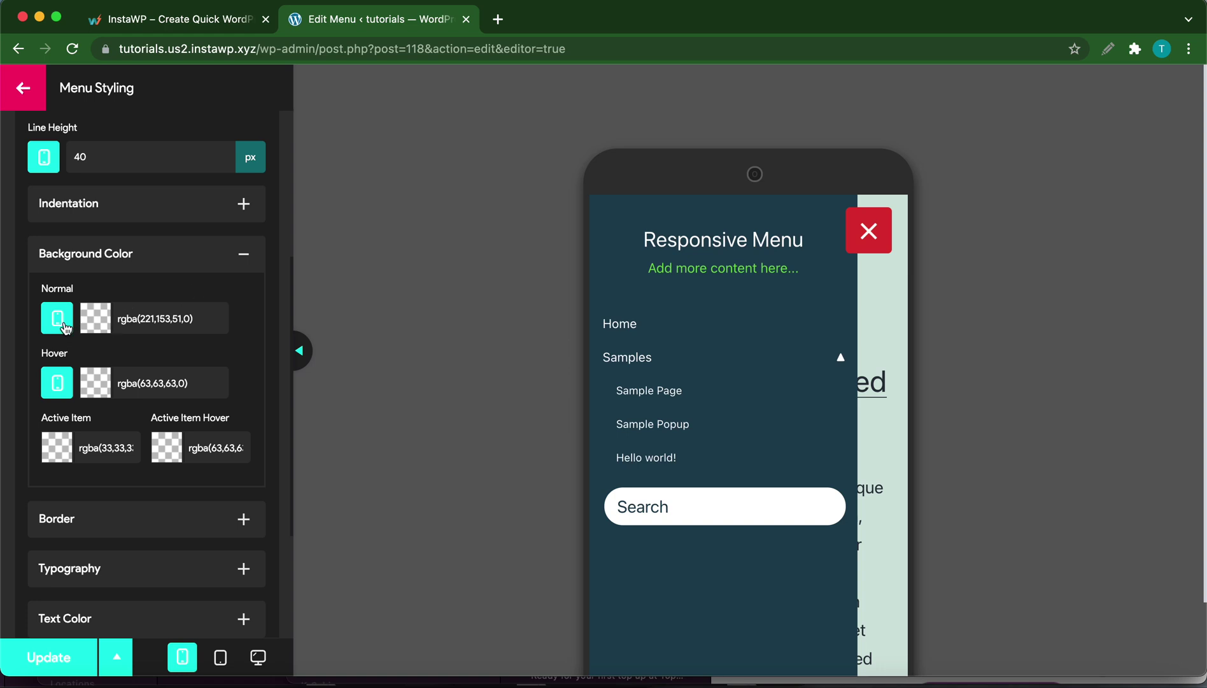
pyautogui.click(65, 329)
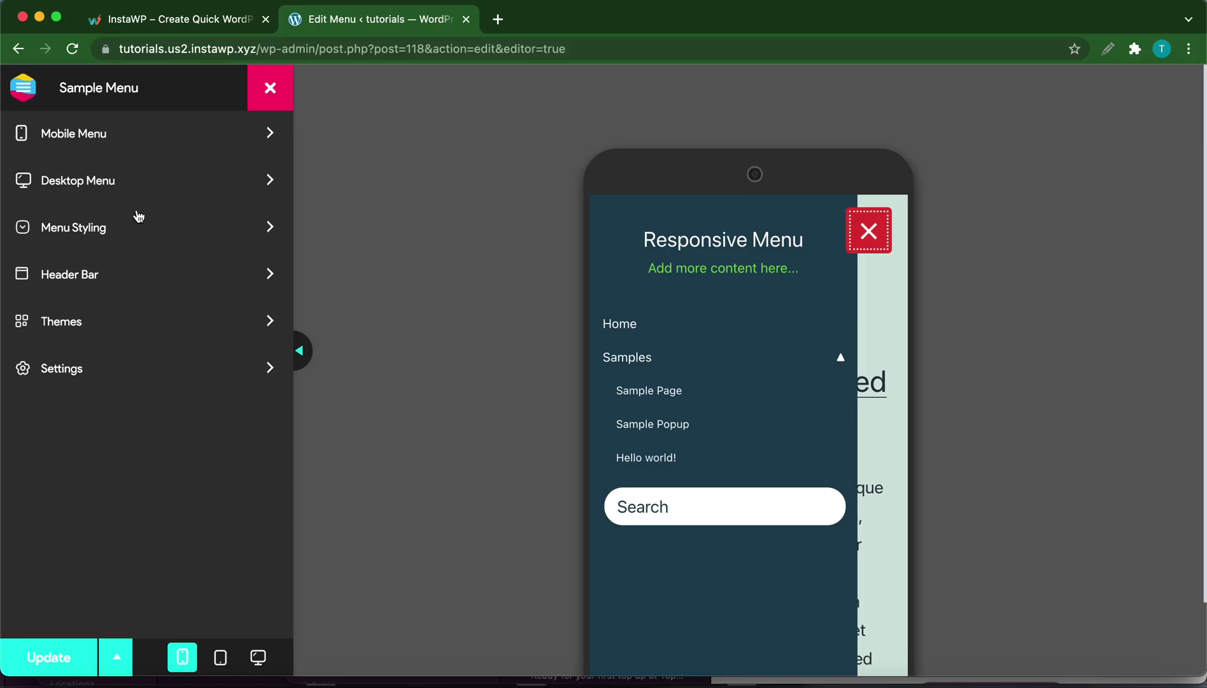
# - Enable the Header Bar, save it, and open the mobile menu in the preview
pyautogui.click(146, 283)
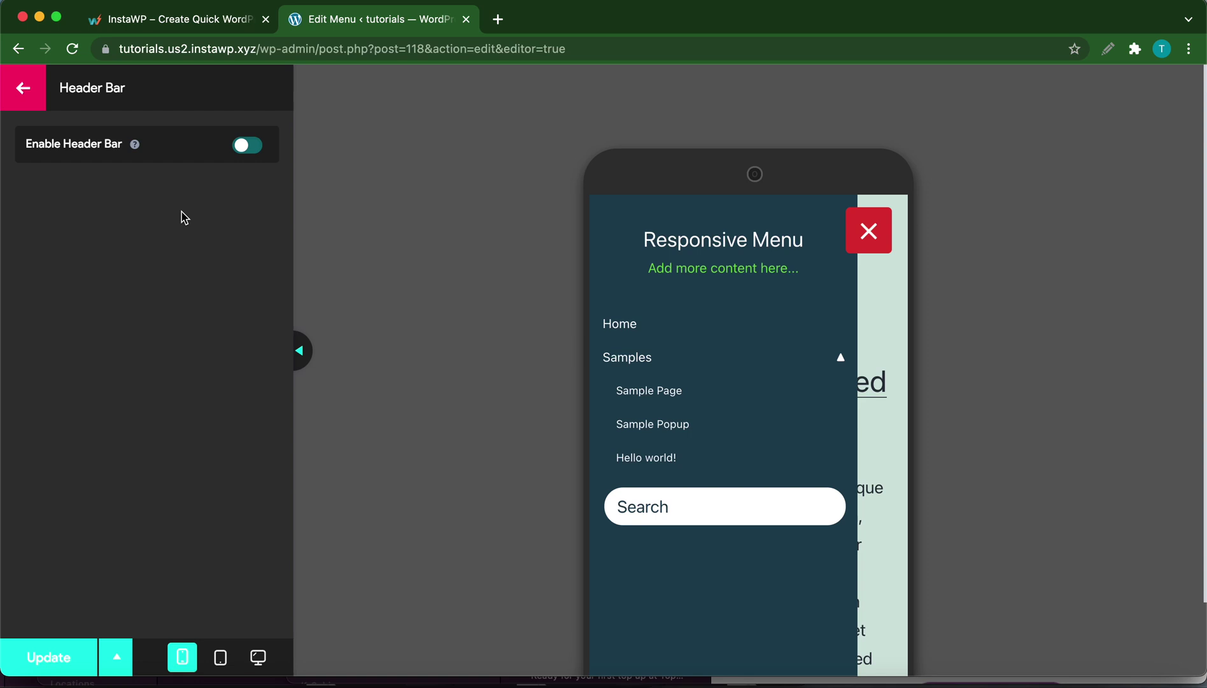
pyautogui.click(248, 146)
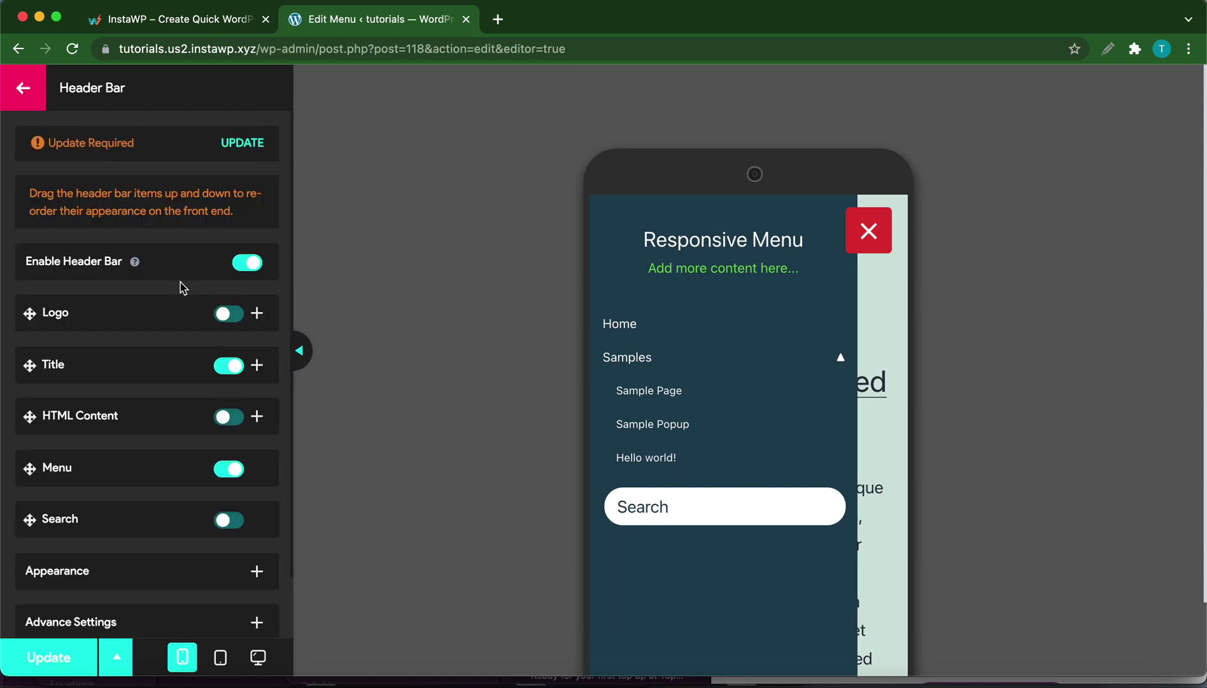
pyautogui.click(242, 144)
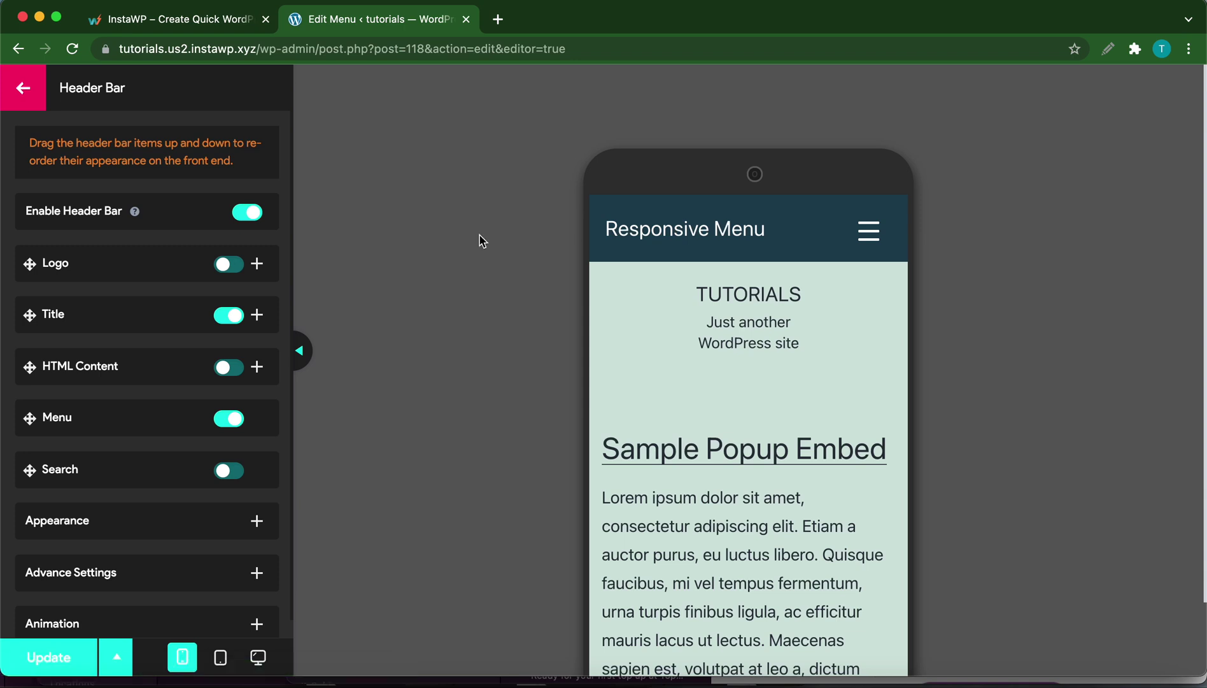
pyautogui.click(864, 234)
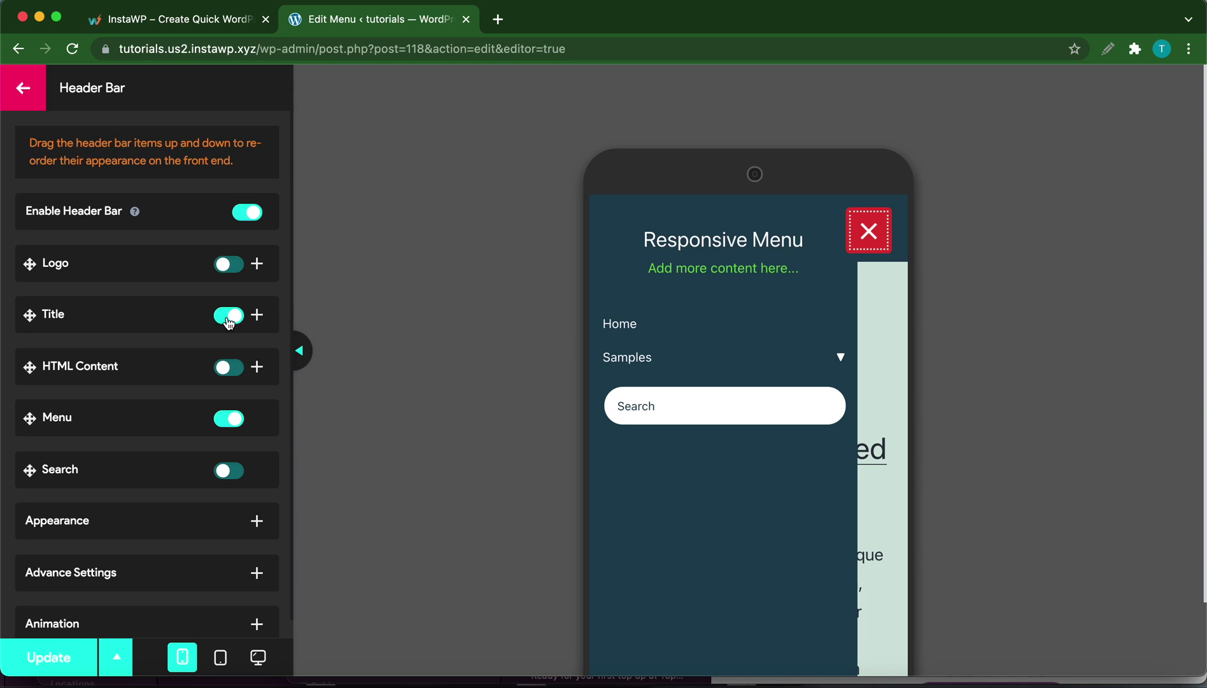
# - Hide the header bar title and save, then show it again and save
pyautogui.click(230, 322)
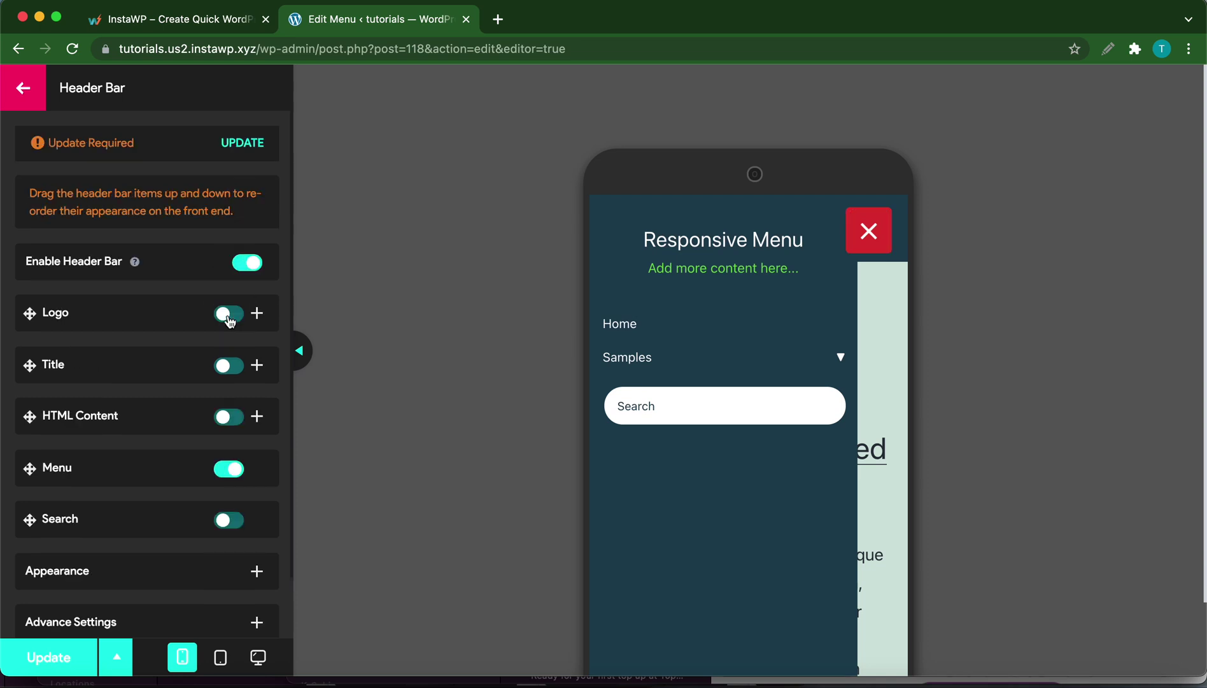
pyautogui.click(60, 656)
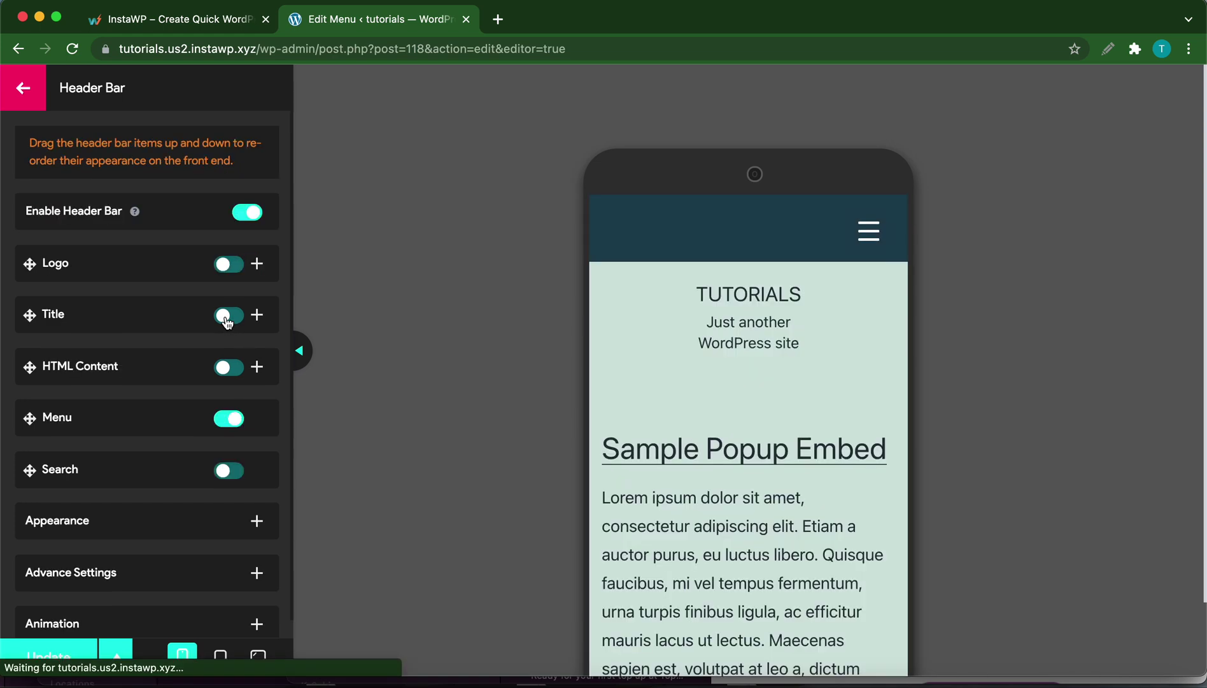
pyautogui.click(226, 317)
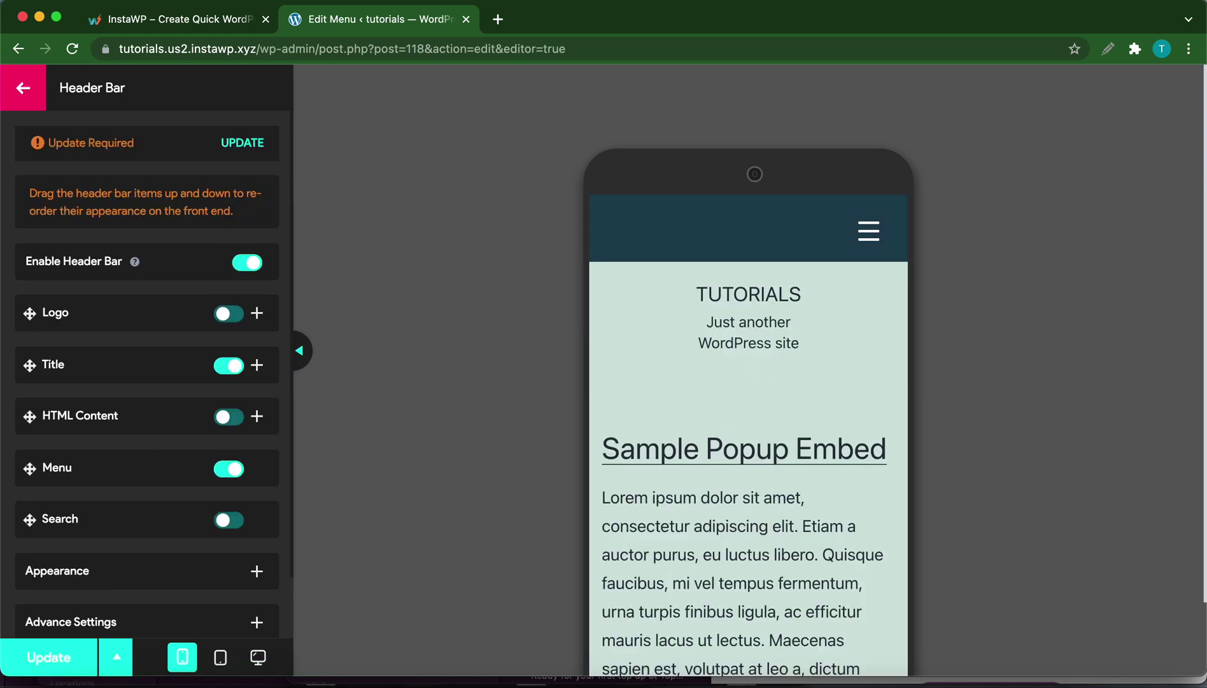
pyautogui.click(231, 146)
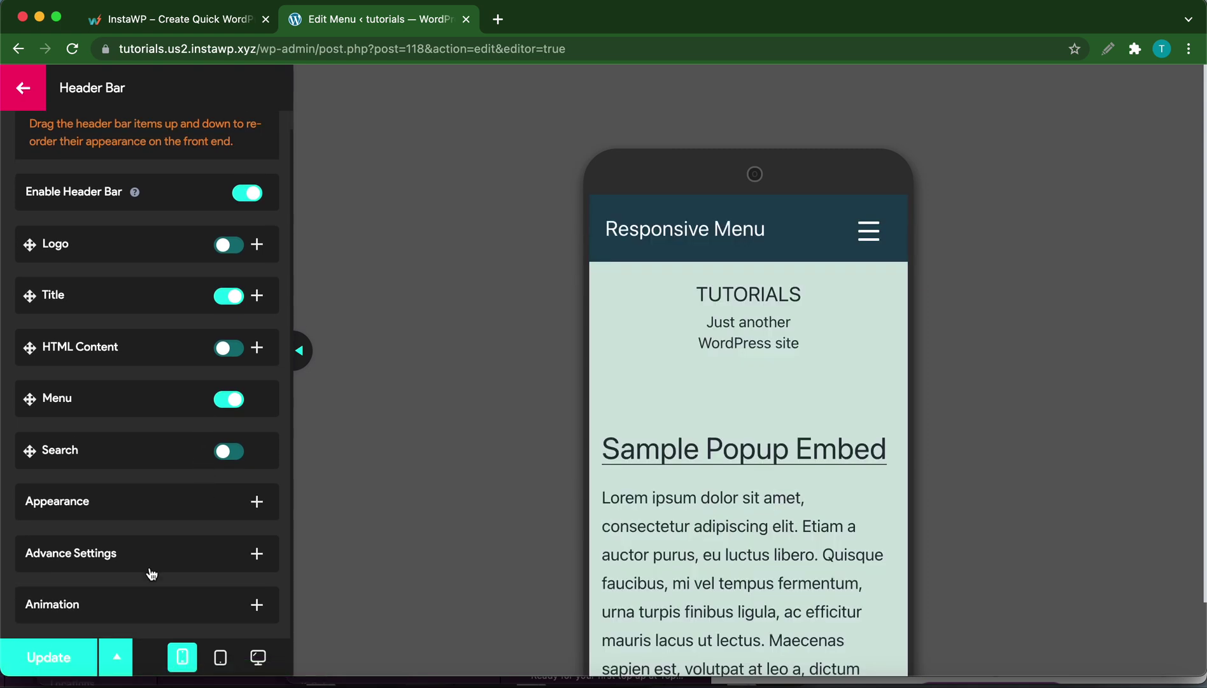
# - Preview the menu with its header bar at desktop width, then return to the settings list
pyautogui.scroll(1, 189, 364)
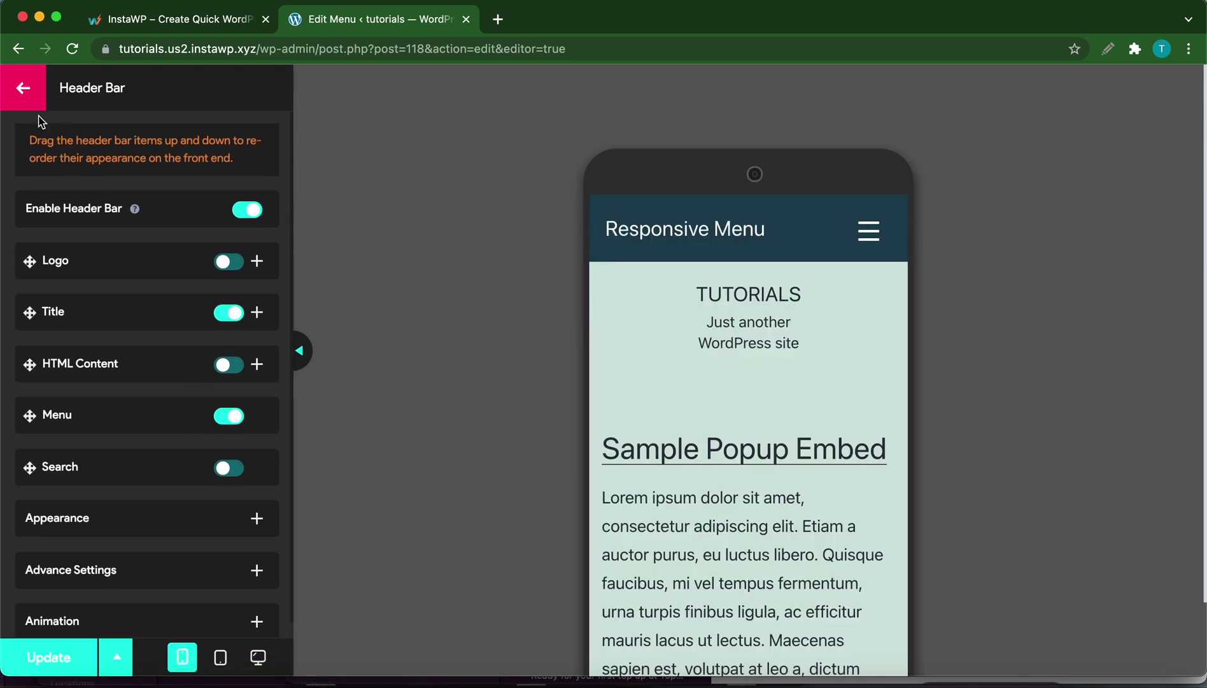
pyautogui.click(23, 88)
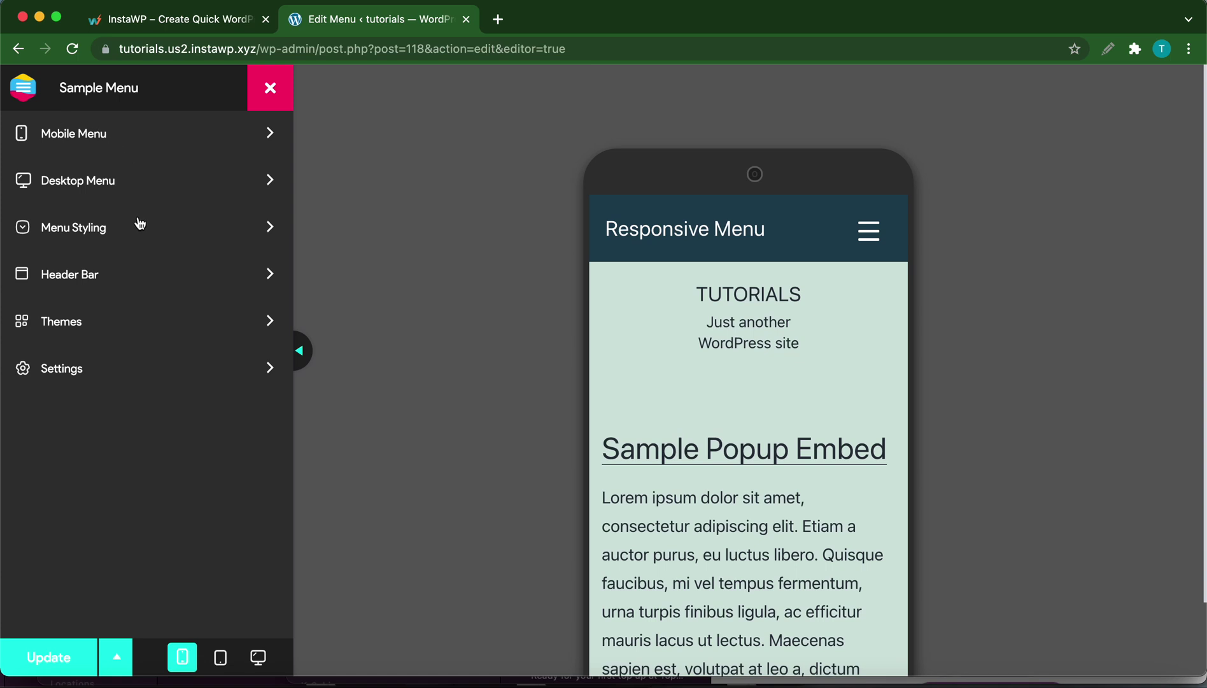
pyautogui.click(197, 276)
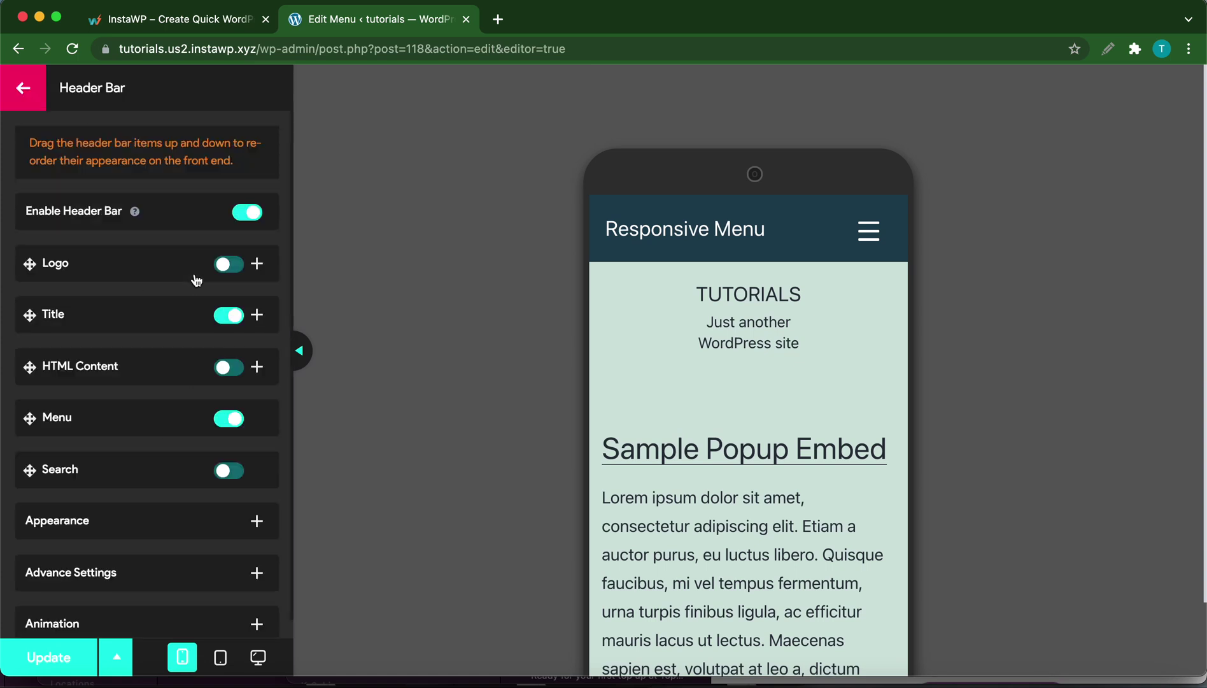
pyautogui.click(258, 658)
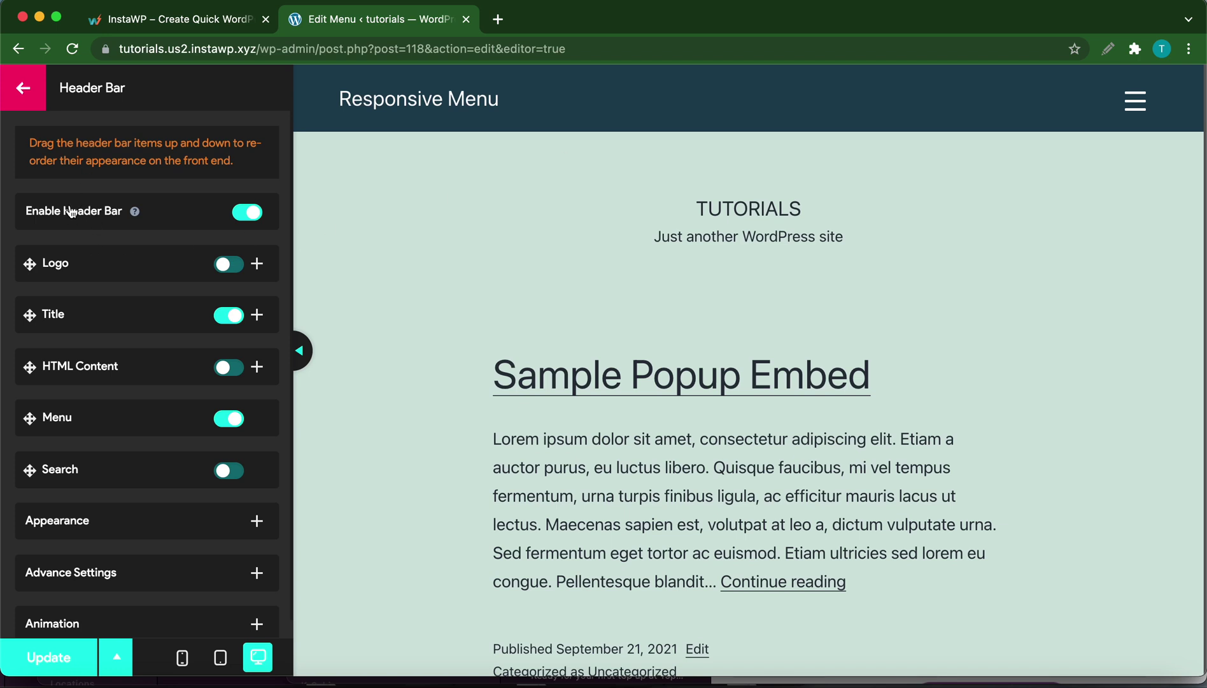
pyautogui.click(27, 93)
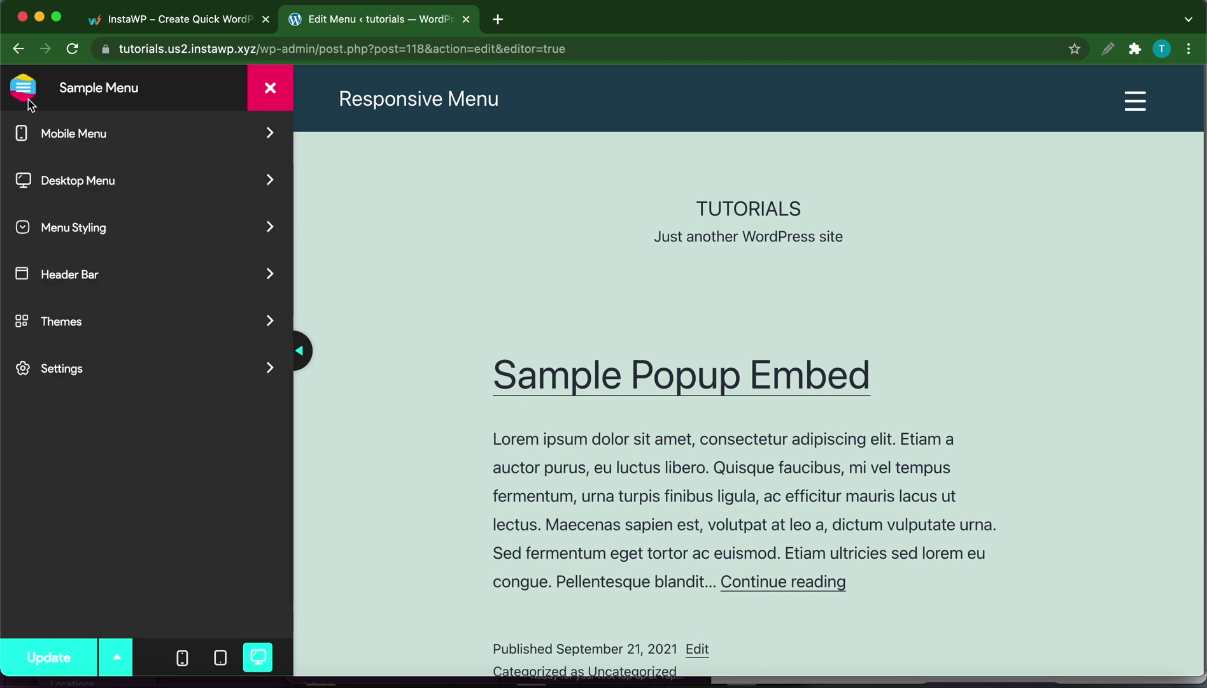
# - In Advanced Settings, change the tablet breakpoint from 8000 to 1000 px and save
pyautogui.click(111, 381)
pyautogui.click(179, 140)
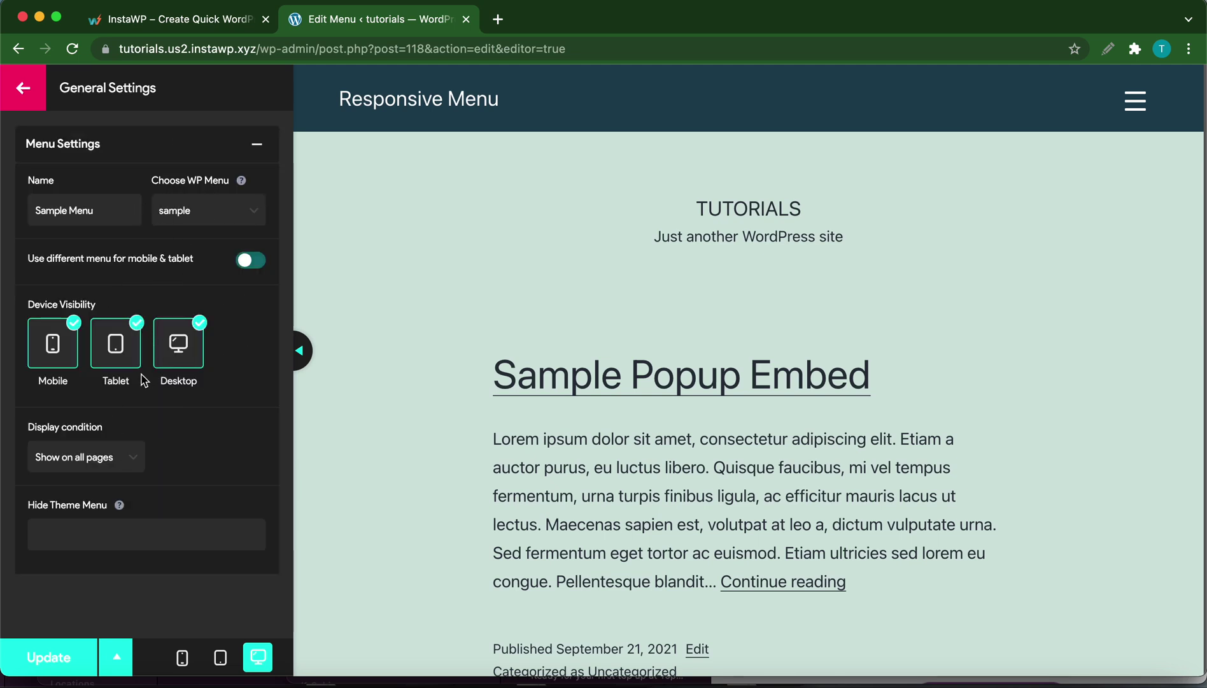
pyautogui.click(37, 102)
pyautogui.click(84, 180)
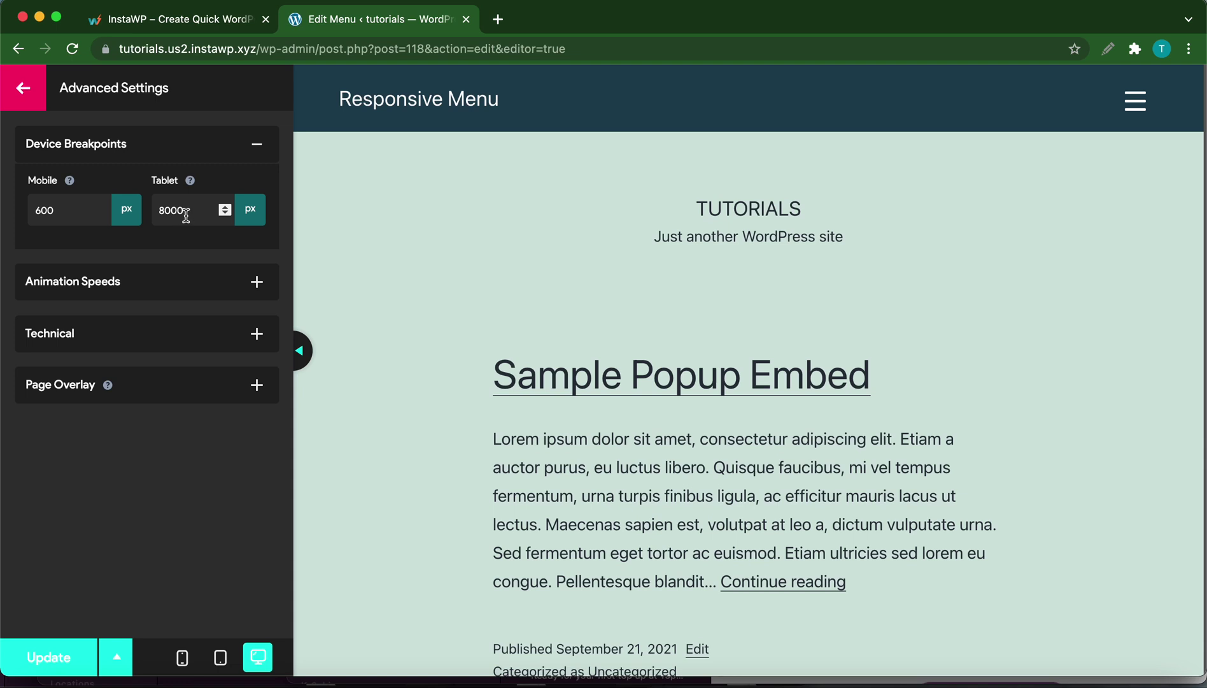
pyautogui.moveTo(185, 213); pyautogui.dragTo(146, 216)
pyautogui.write('1')
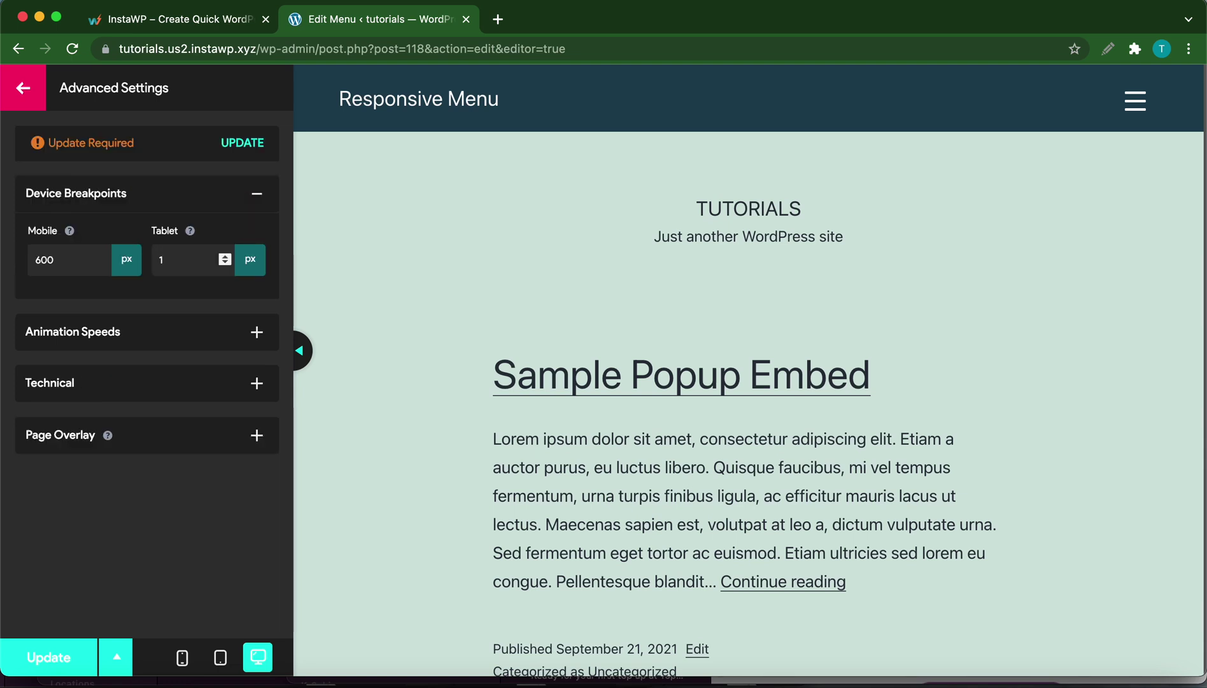
pyautogui.write('000')
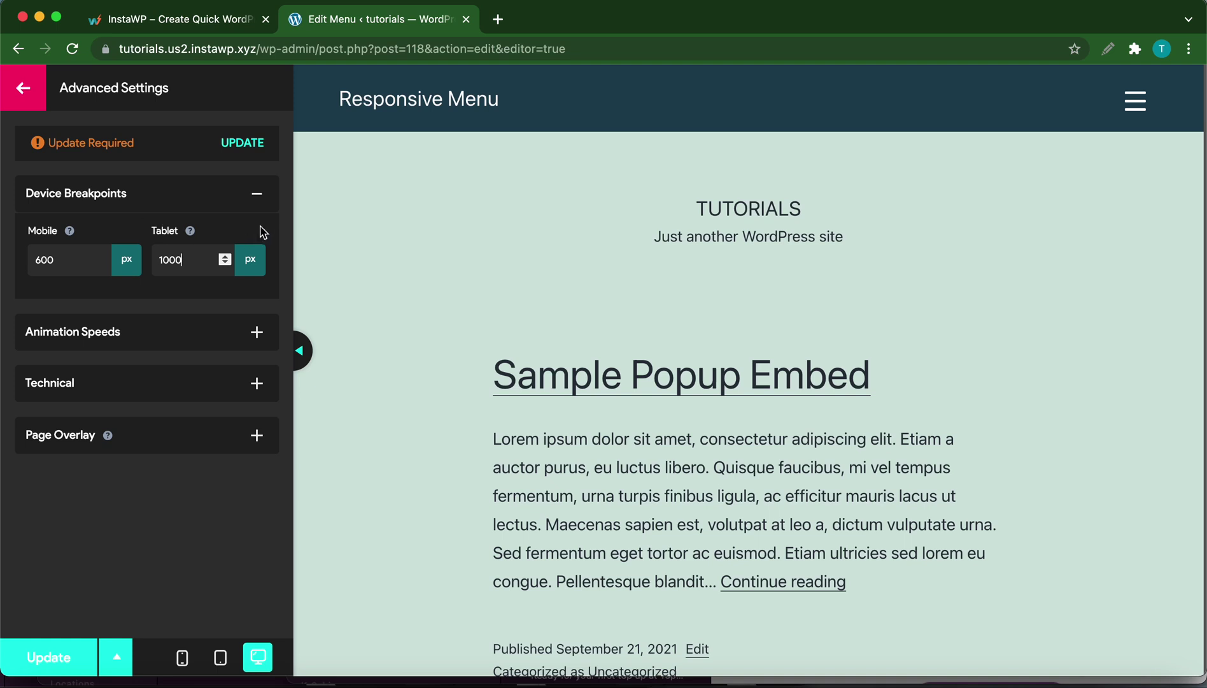
pyautogui.click(245, 145)
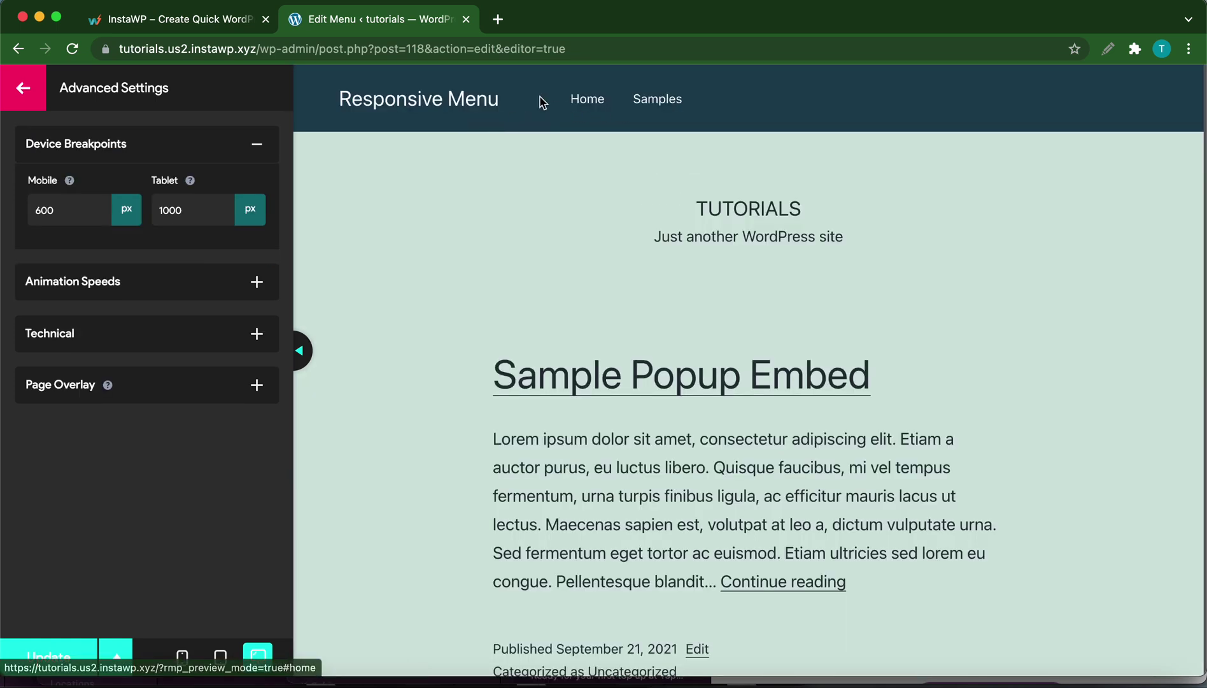
pyautogui.moveTo(640, 109)
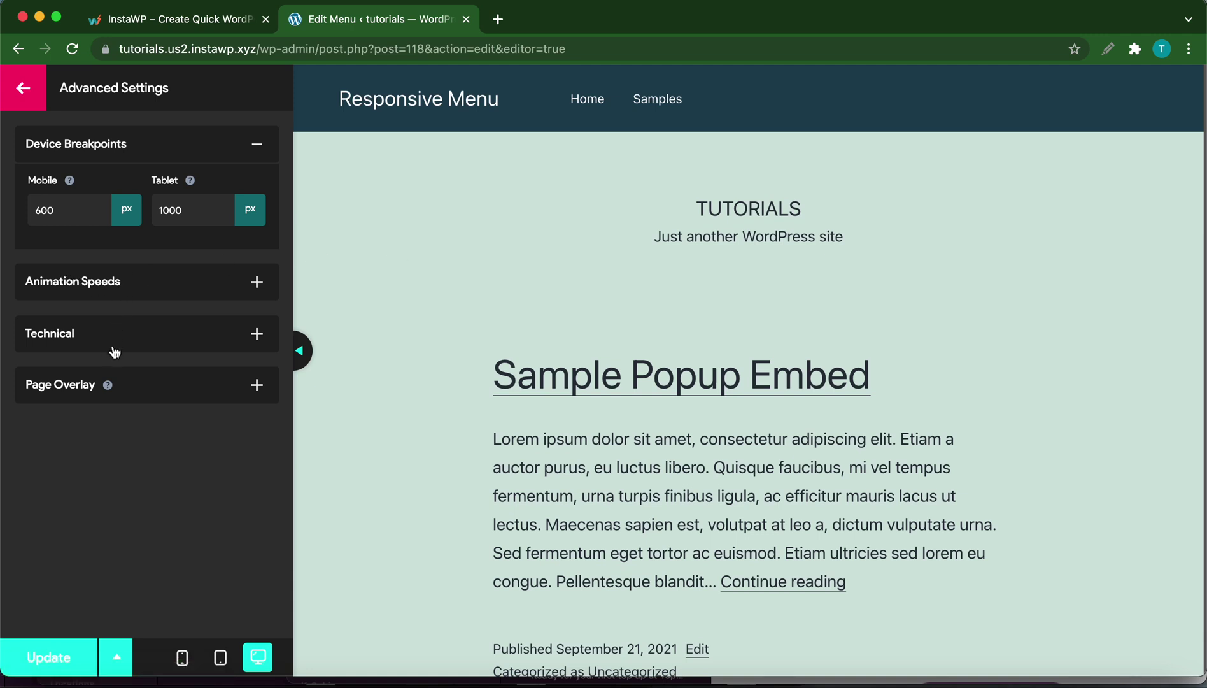
pyautogui.click(20, 93)
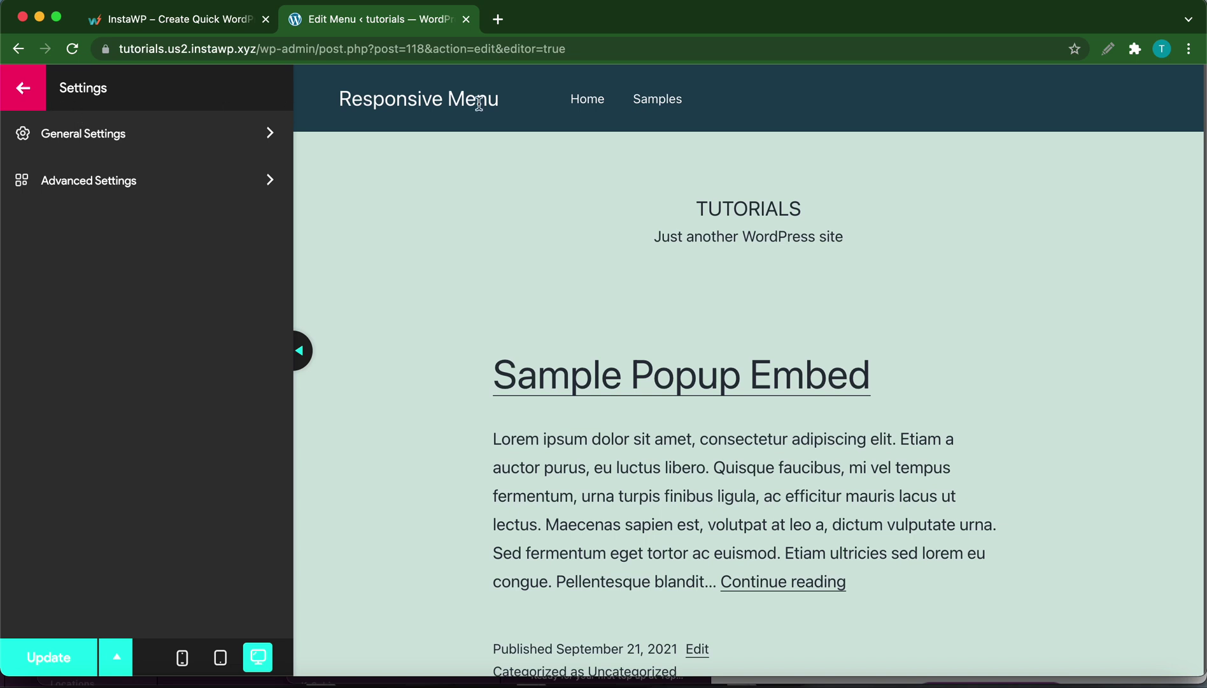
# - In Menu Styling, set the submenu items' normal background colour to black (#000000)
pyautogui.click(25, 89)
pyautogui.click(126, 236)
pyautogui.scroll(-2, 121, 290)
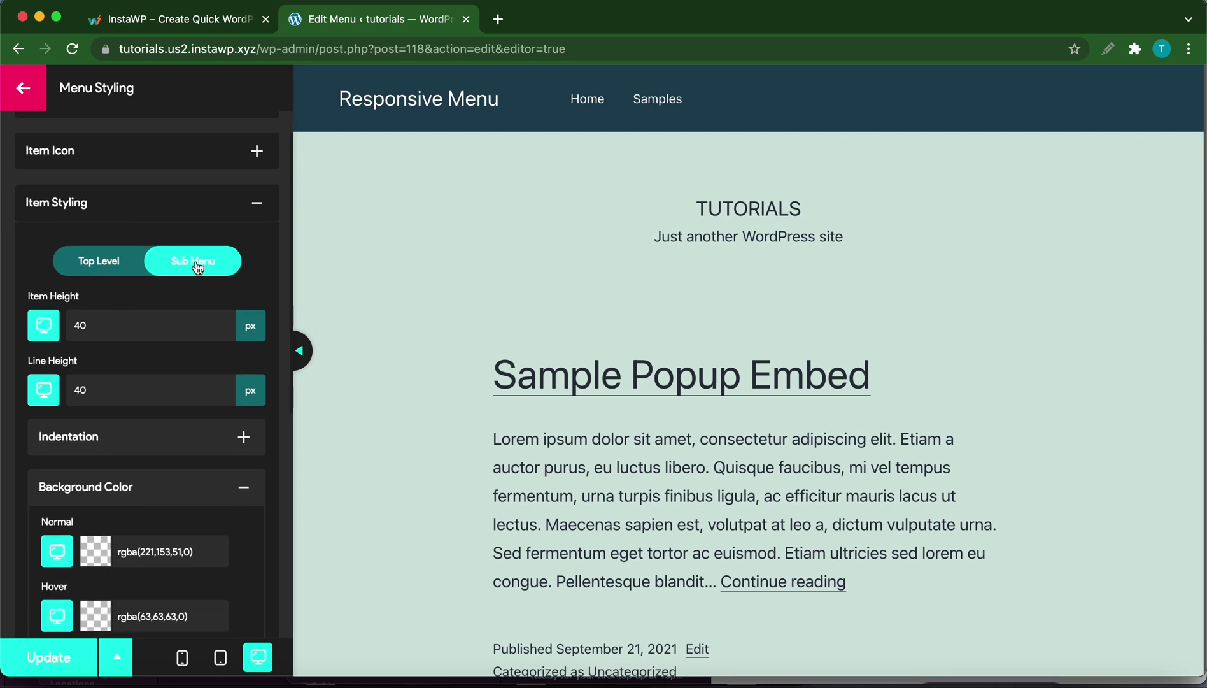
pyautogui.scroll(-4, 181, 306)
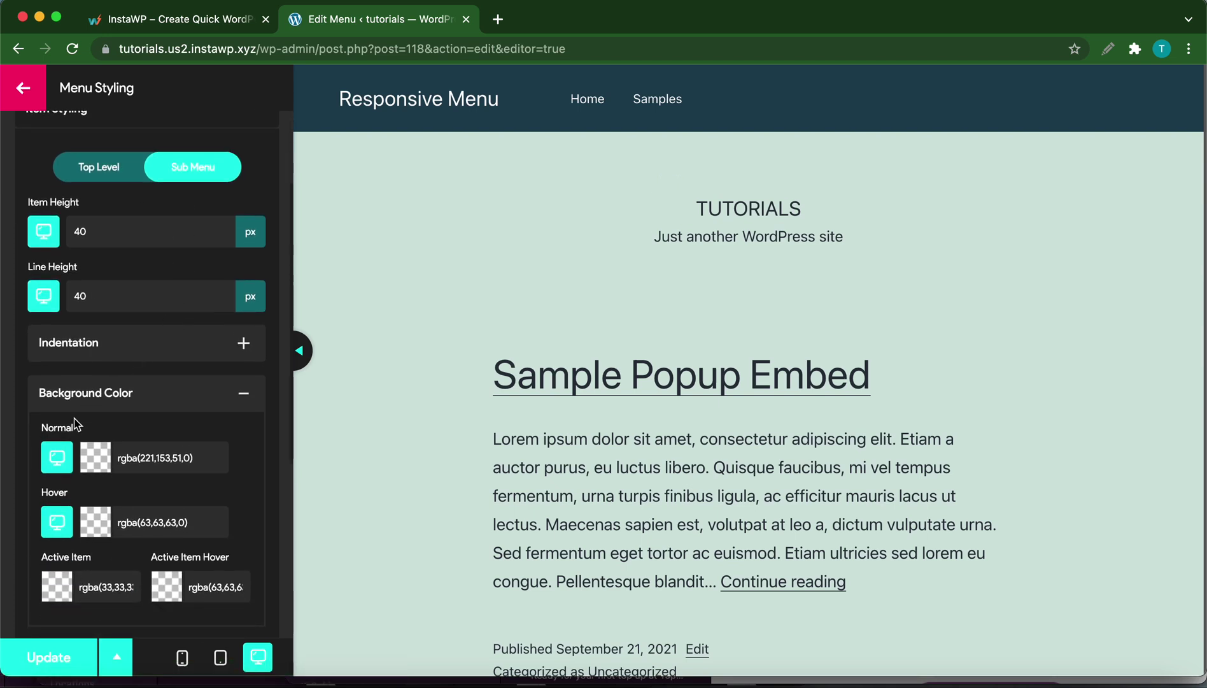
pyautogui.click(92, 460)
pyautogui.scroll(-3, 147, 513)
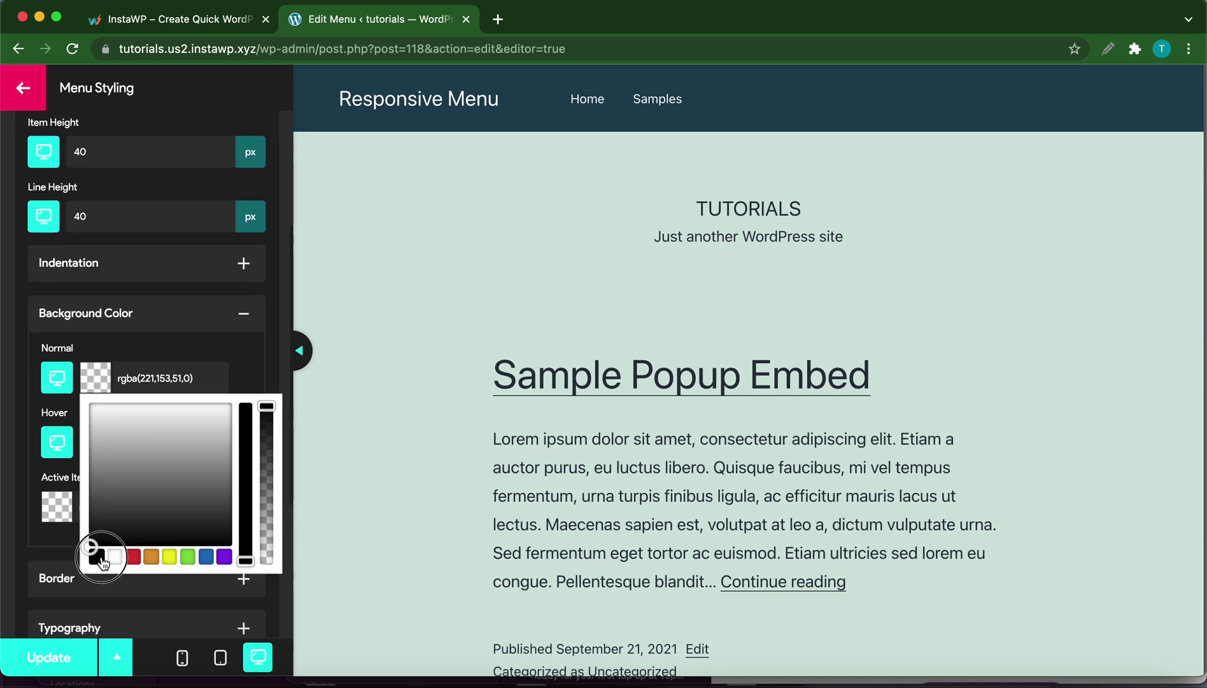
pyautogui.click(96, 556)
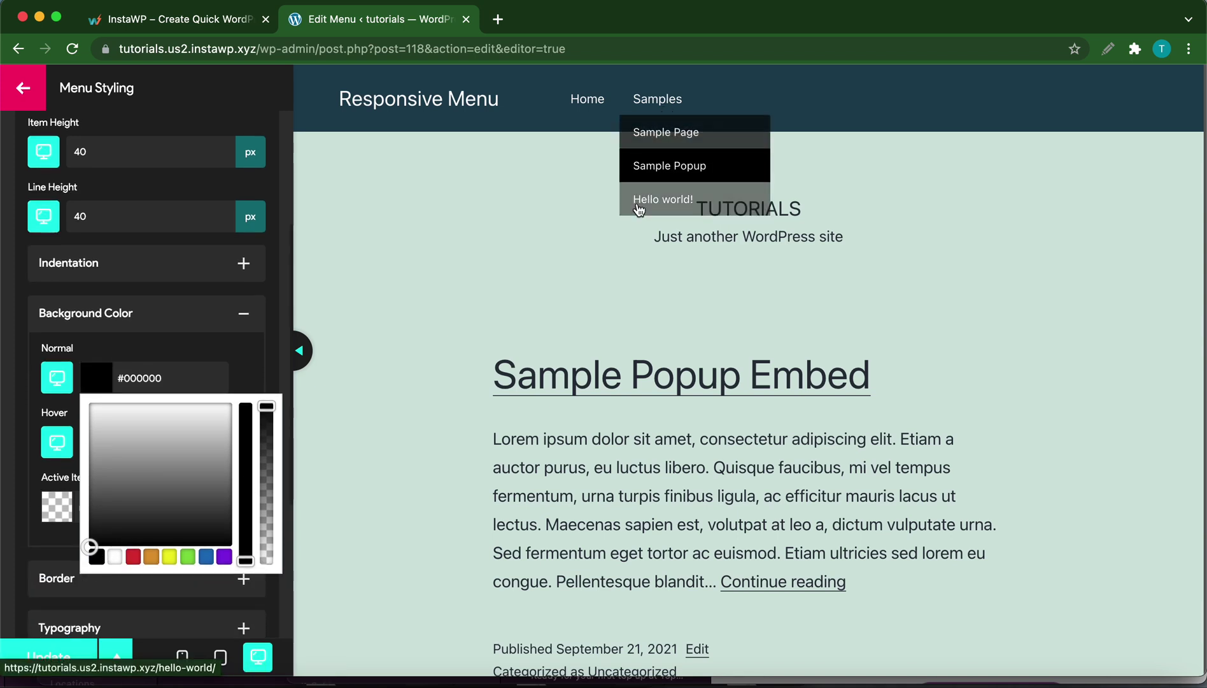
pyautogui.click(173, 359)
# - Set the submenu hover background to fully opaque blue #1e73be and save
pyautogui.click(103, 440)
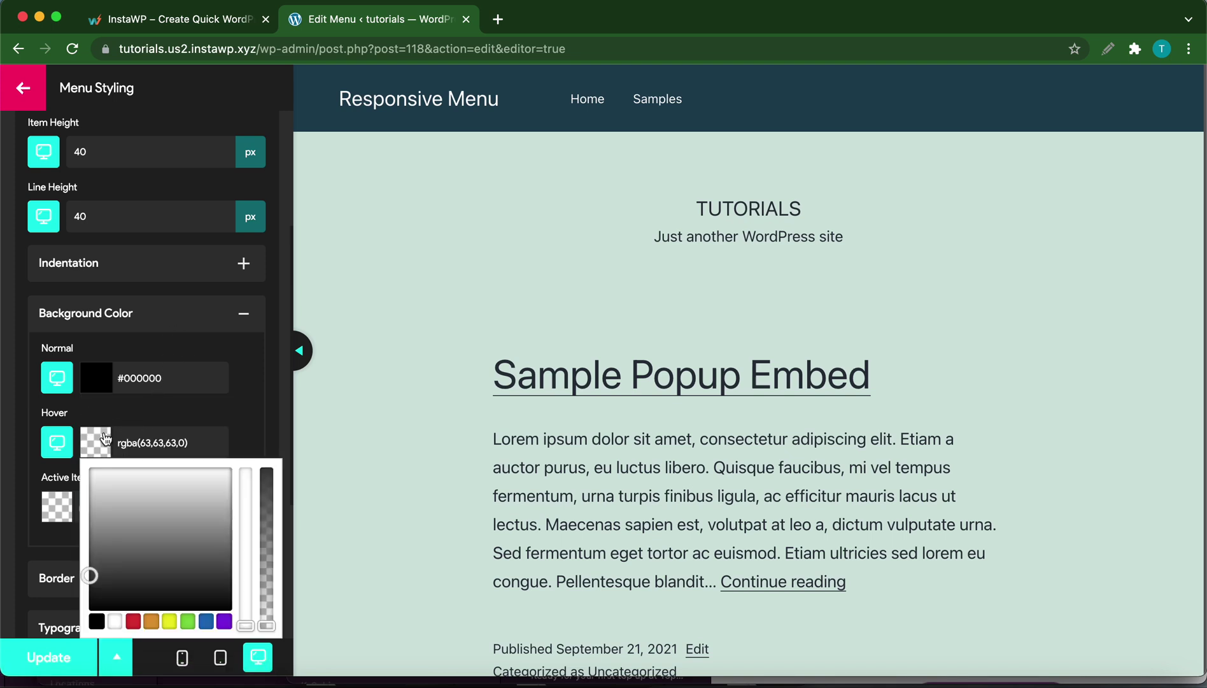
pyautogui.click(205, 622)
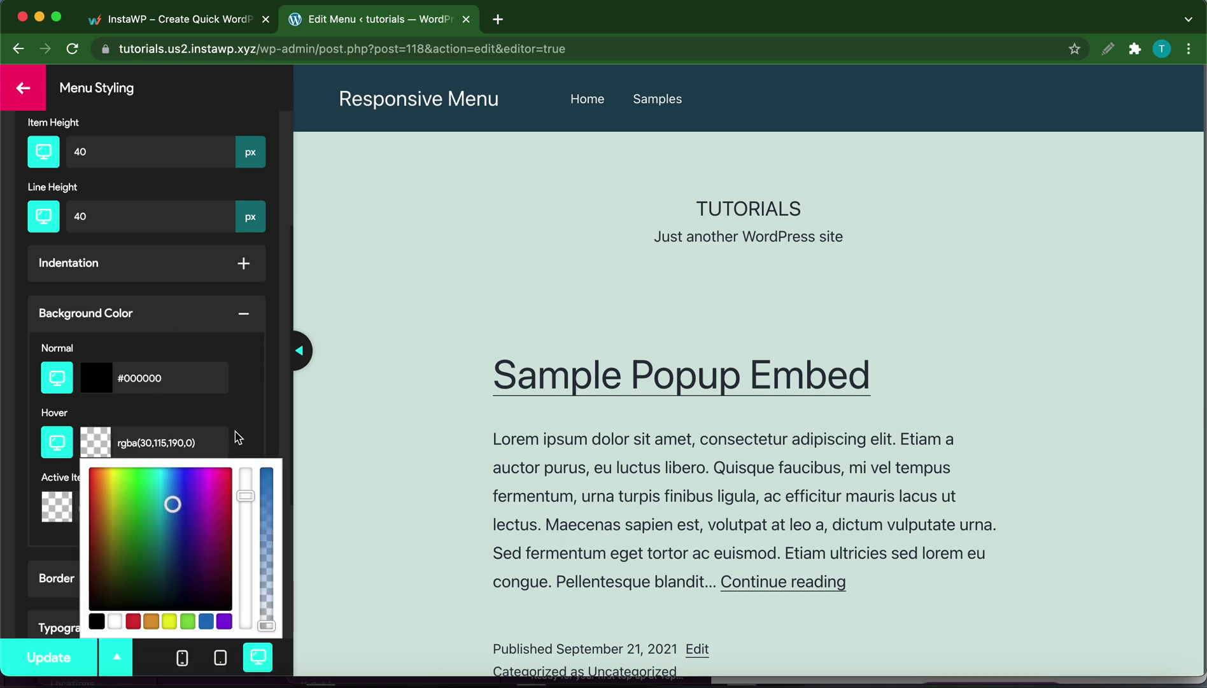
pyautogui.moveTo(275, 515); pyautogui.dragTo(267, 471)
pyautogui.click(266, 453)
pyautogui.moveTo(672, 96)
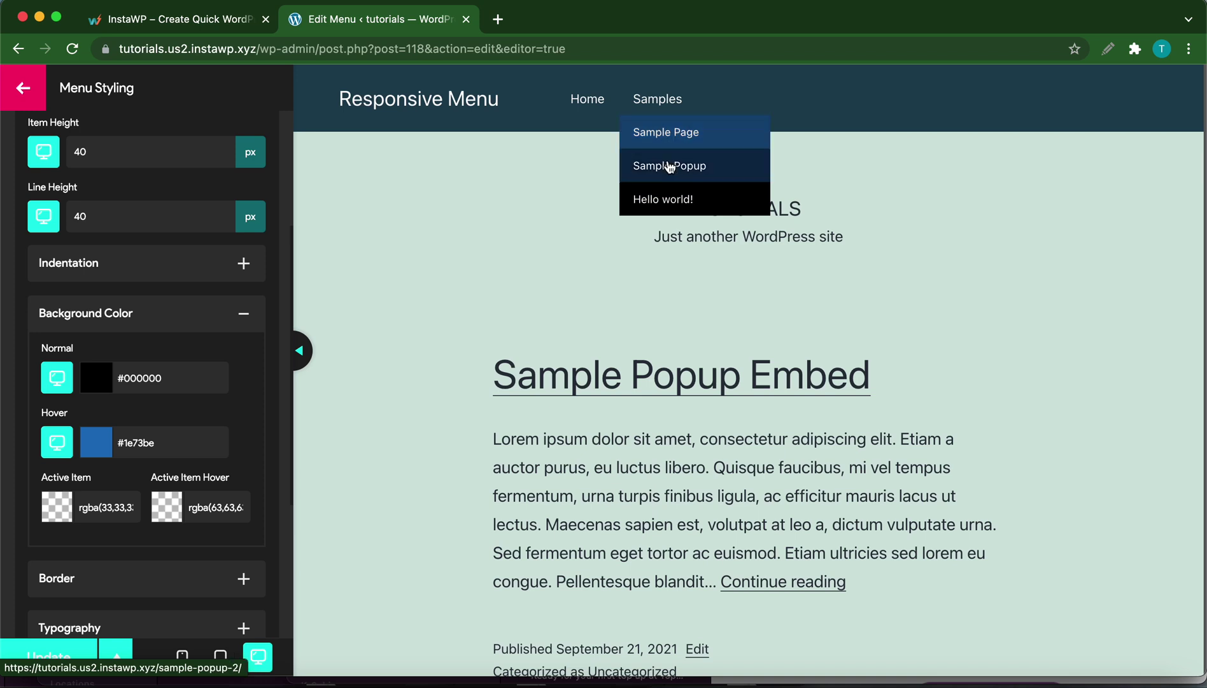
pyautogui.scroll(-1, 273, 390)
pyautogui.scroll(-4, 127, 496)
pyautogui.click(59, 665)
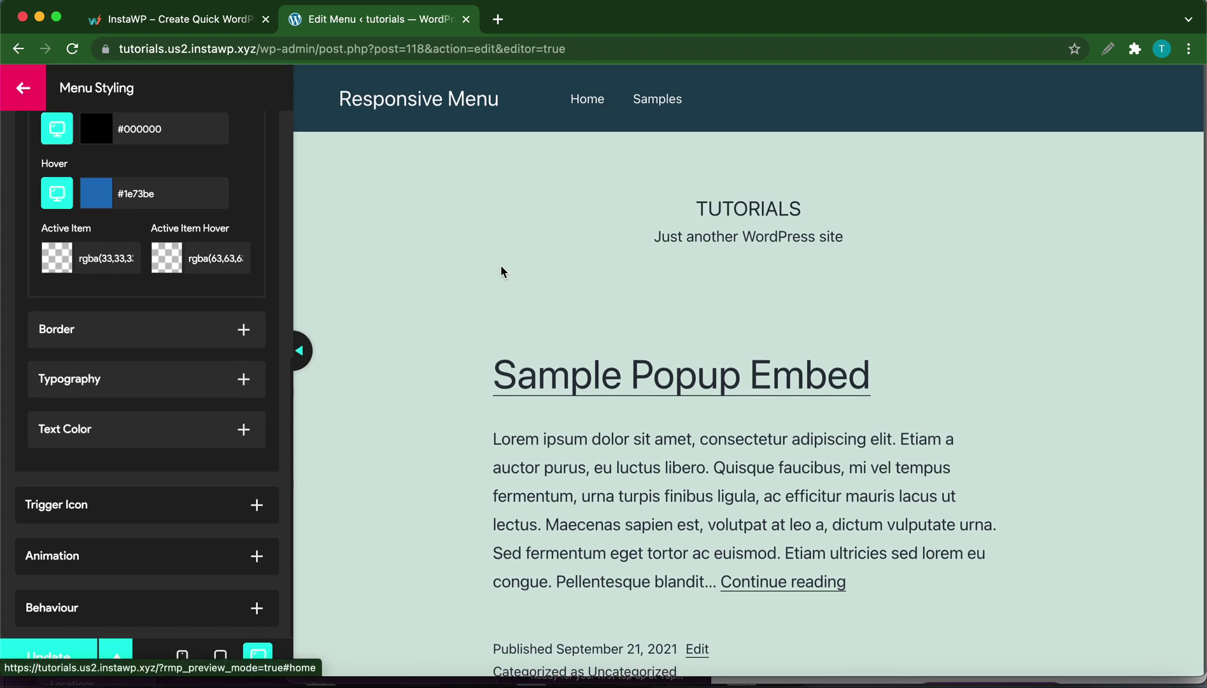
pyautogui.scroll(-3, 494, 277)
pyautogui.scroll(3, 486, 283)
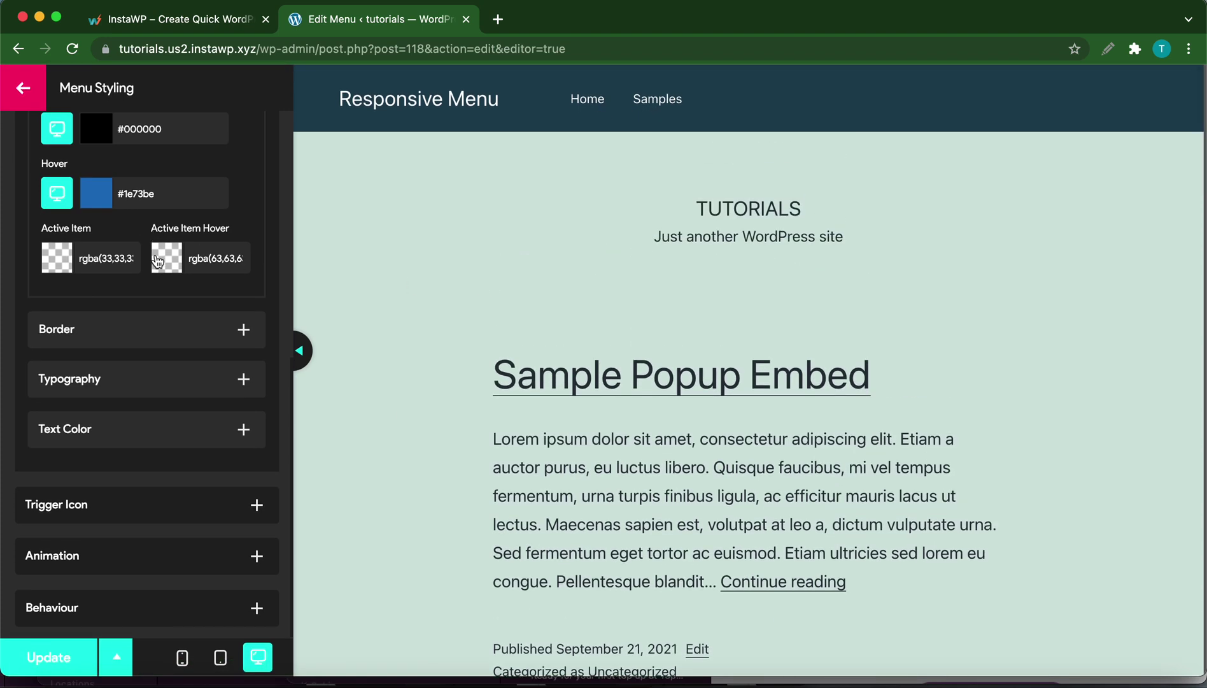